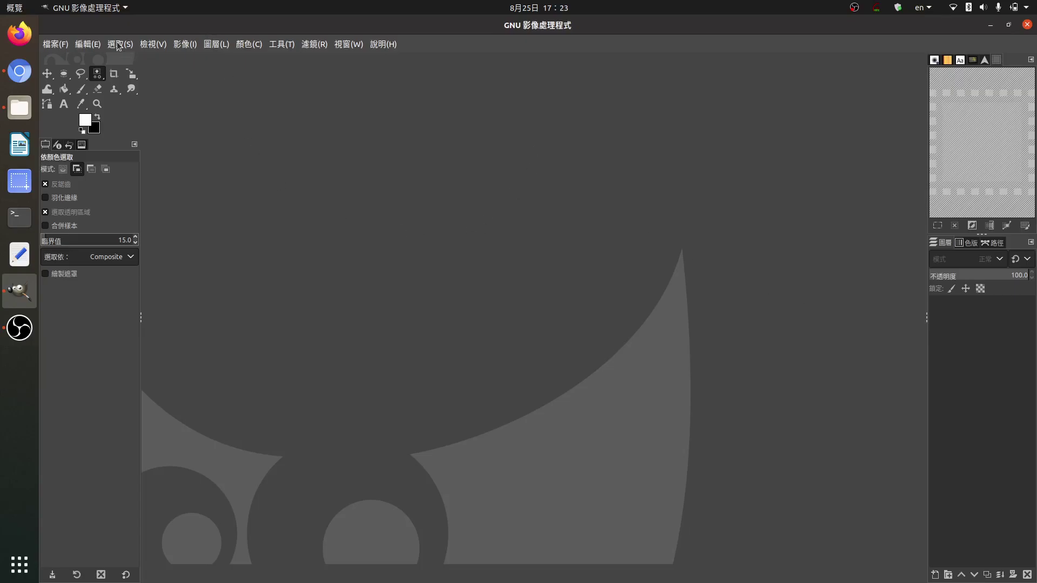
# Step: Drag _MG_0670.JPG from the 20210815pics folder in Files onto the GIMP canvas
pyautogui.click(20, 107)
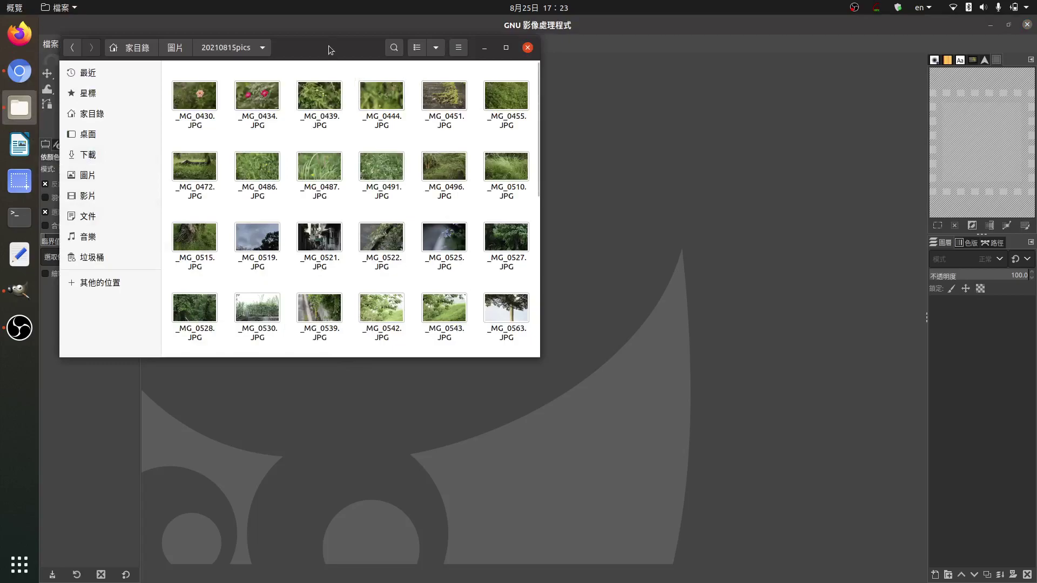
pyautogui.scroll(-4, 326, 205)
pyautogui.scroll(-6, 326, 205)
pyautogui.scroll(-1, 327, 204)
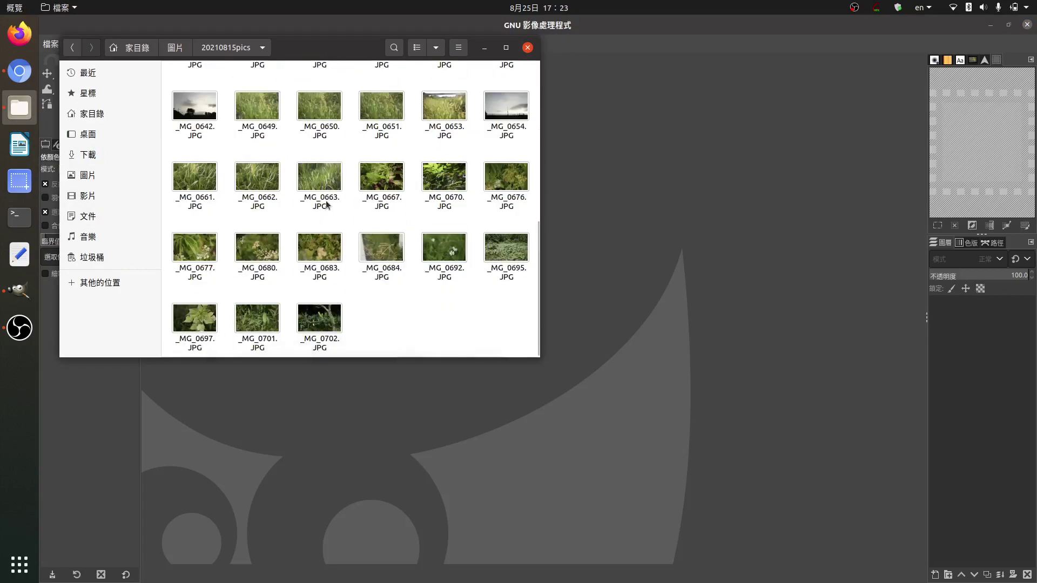
pyautogui.moveTo(335, 60); pyautogui.dragTo(428, 286)
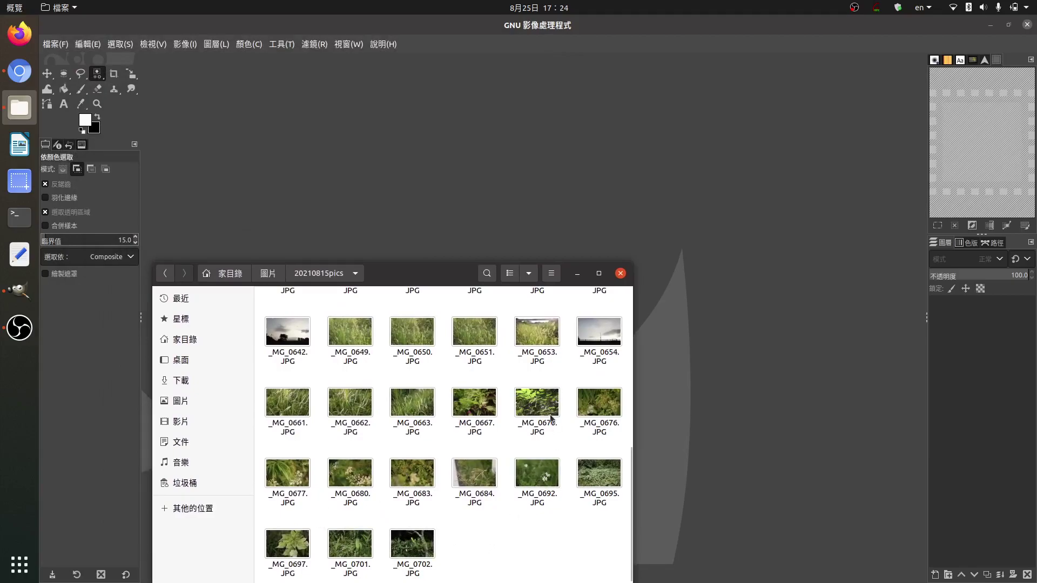
pyautogui.moveTo(551, 416); pyautogui.dragTo(425, 167)
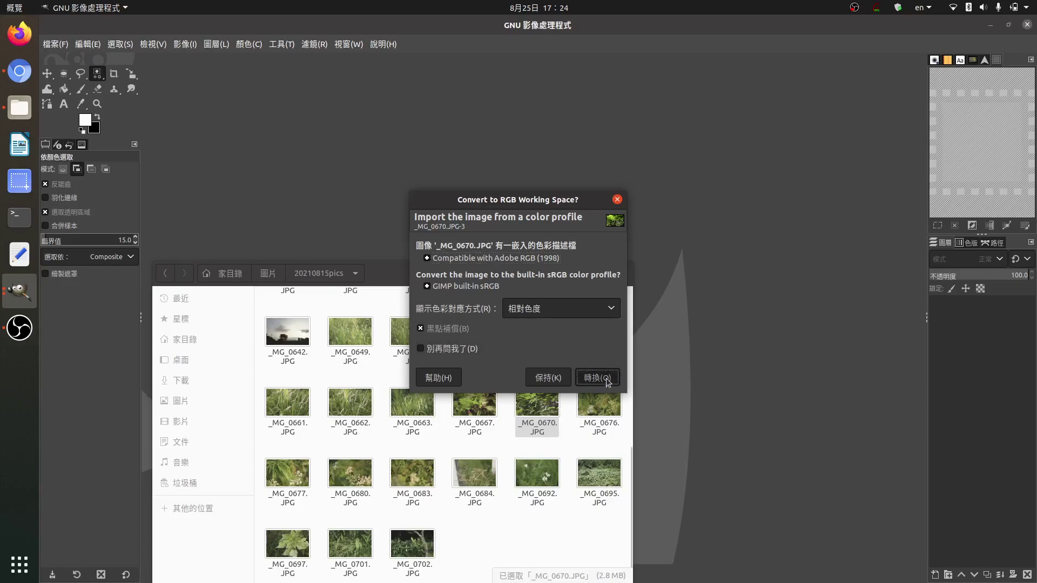
# Step: Convert _MG_0670 to sRGB, add _MG_0684.JPG as a converted layer, then hide it
pyautogui.click(597, 378)
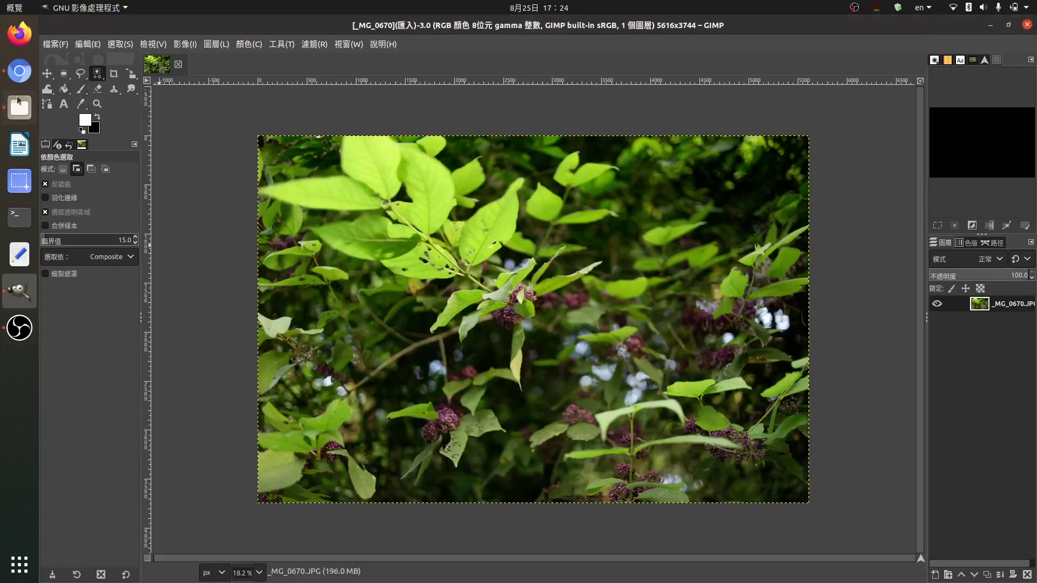
pyautogui.click(19, 106)
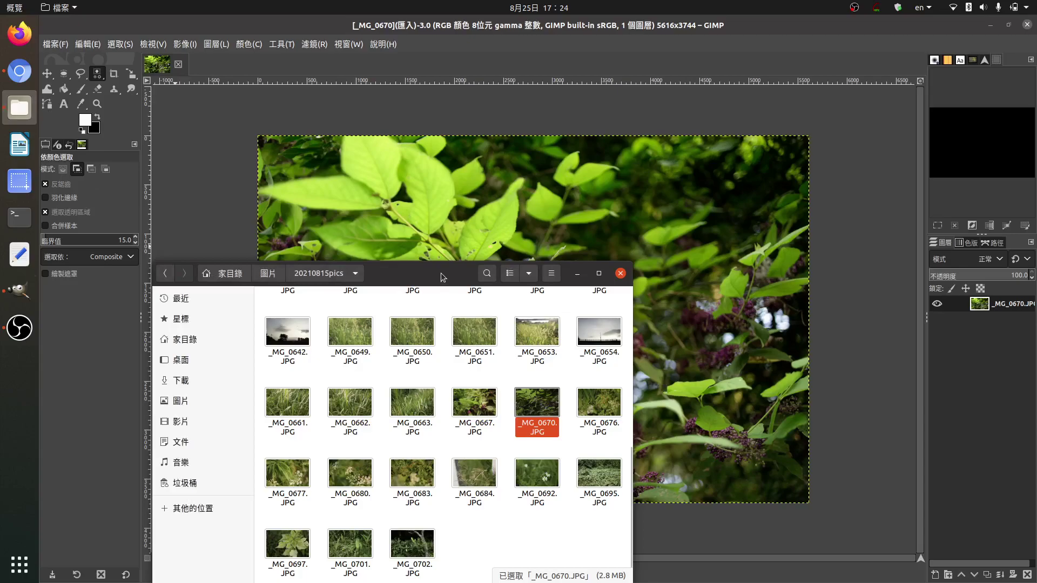
pyautogui.moveTo(393, 279); pyautogui.dragTo(395, 219)
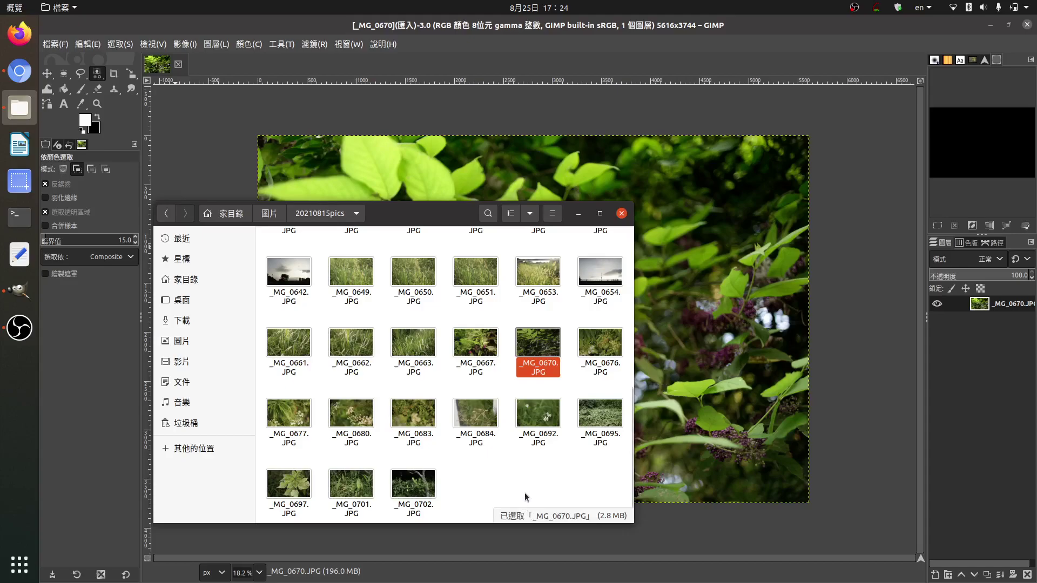
pyautogui.moveTo(476, 418); pyautogui.dragTo(700, 272)
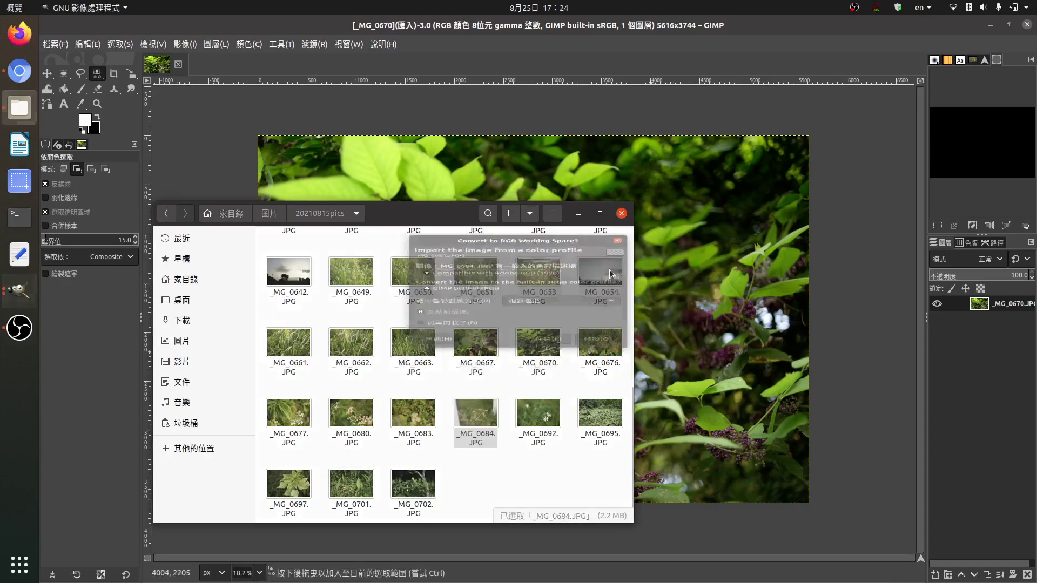
pyautogui.click(597, 378)
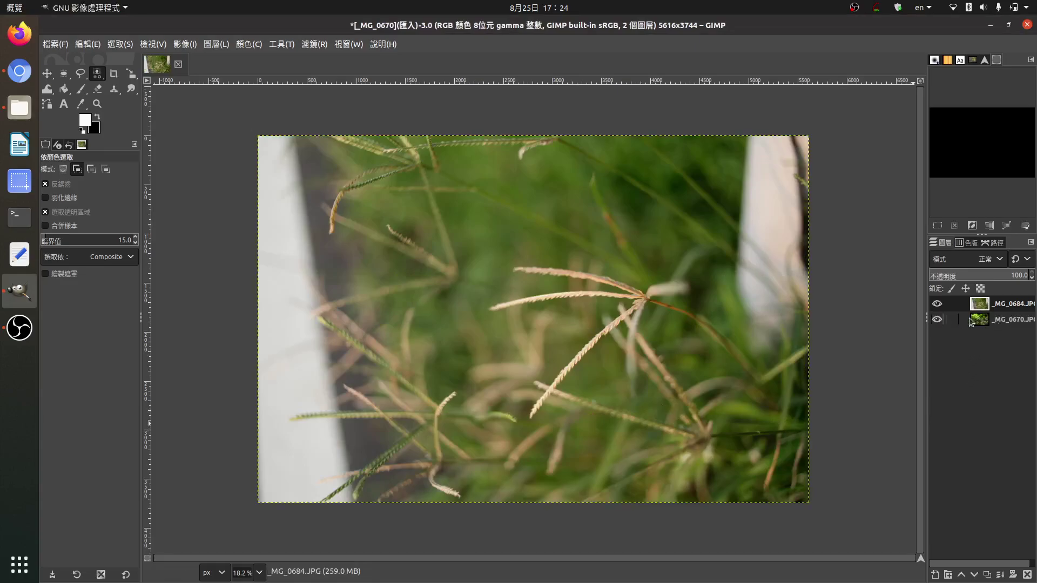
pyautogui.click(937, 304)
pyautogui.click(938, 303)
pyautogui.click(120, 44)
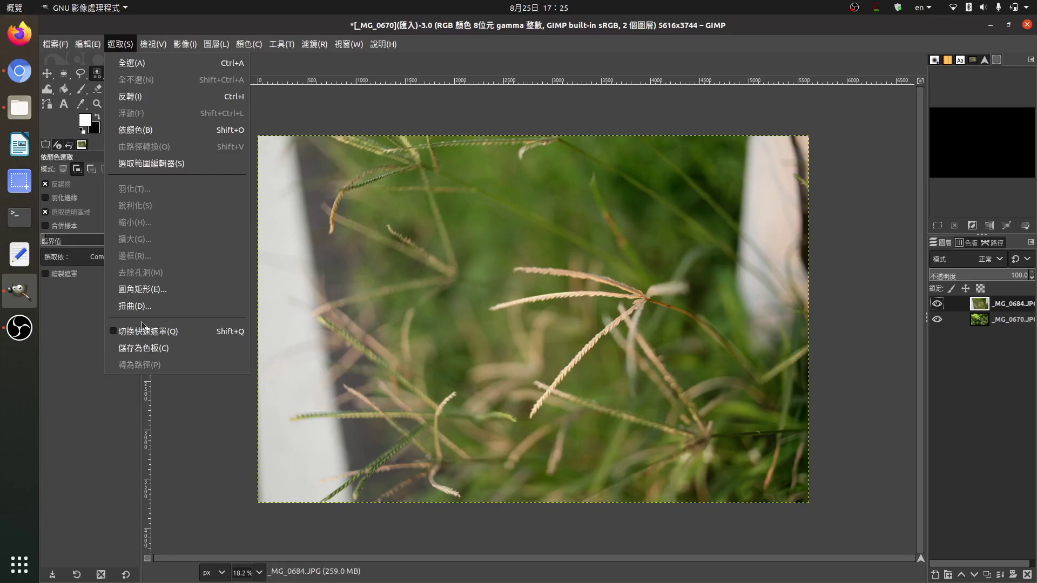
pyautogui.click(377, 239)
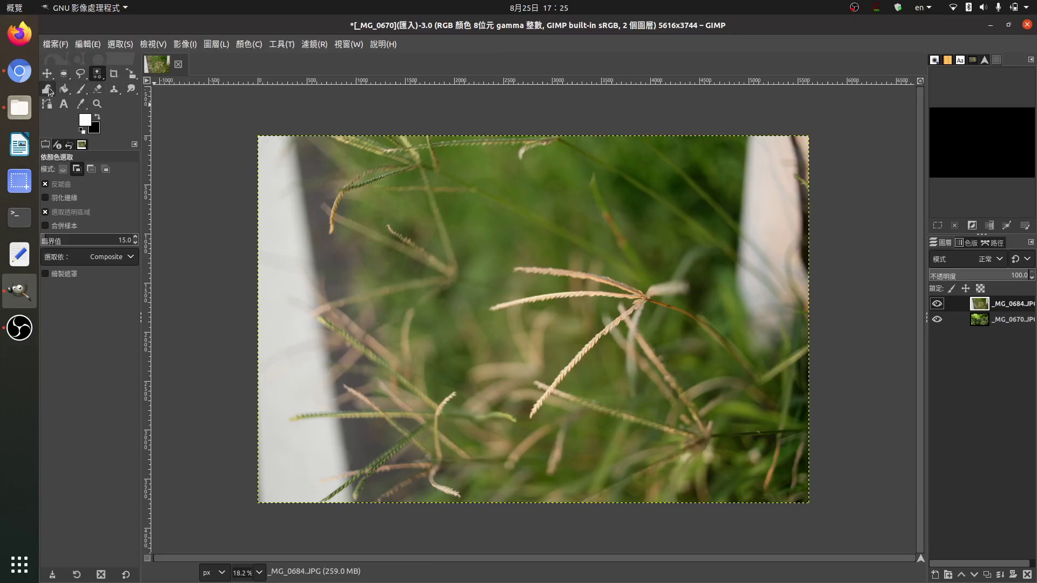
# Step: Choose the Free Select lasso tool from the toolbox's selection tool groups
pyautogui.rightClick(67, 71)
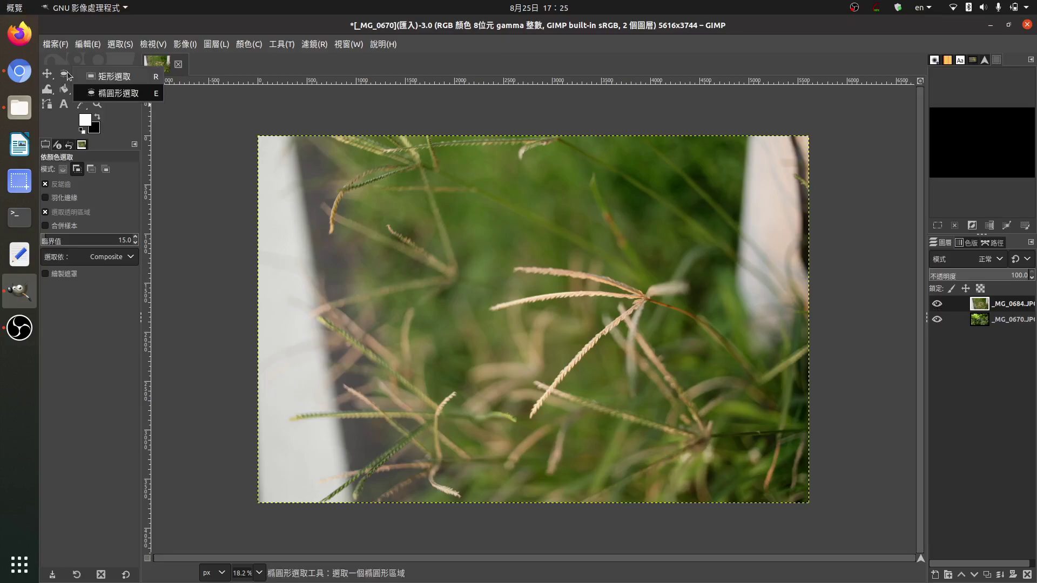
pyautogui.rightClick(82, 74)
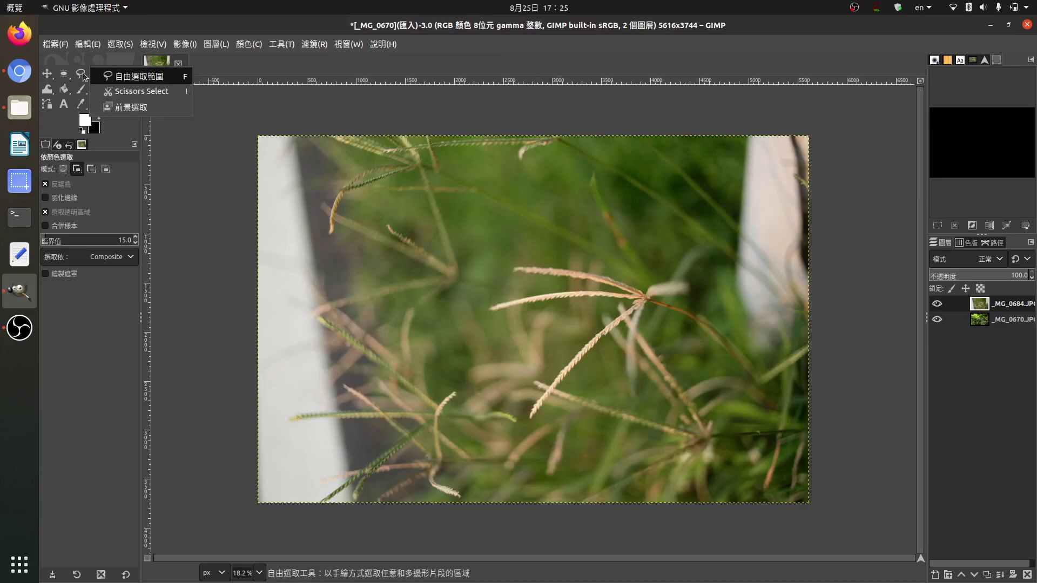
pyautogui.click(82, 74)
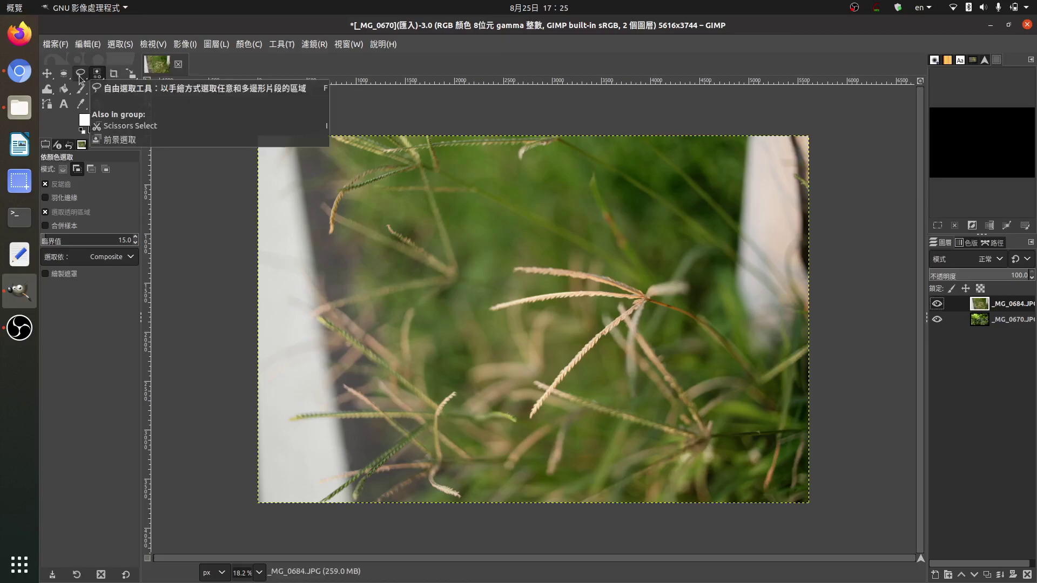
pyautogui.click(80, 75)
pyautogui.click(115, 79)
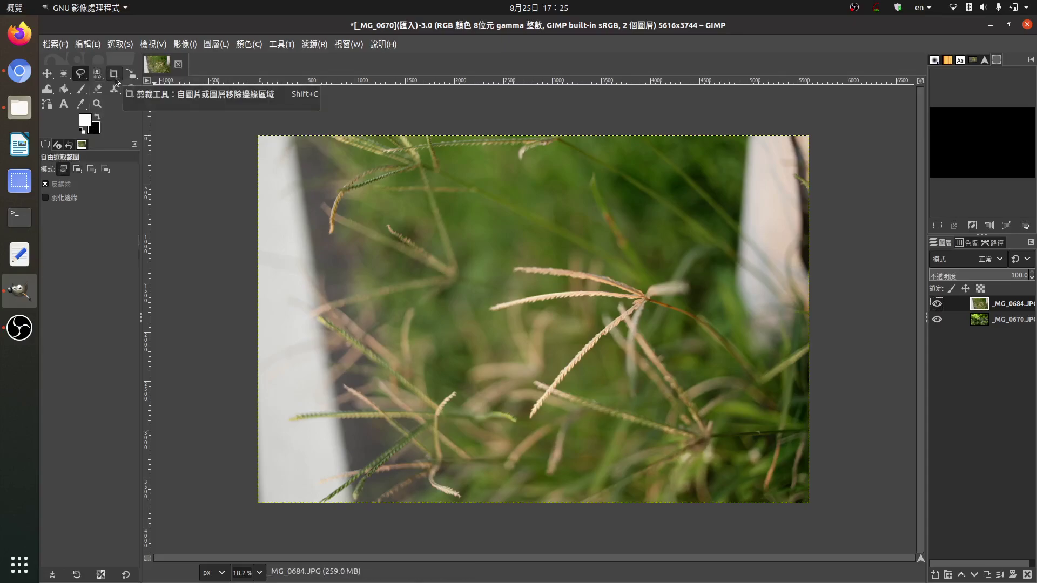
# Step: Close a freehand outline around the central grass seed heads and confirm it as a selection
pyautogui.moveTo(487, 257)
pyautogui.mouseDown()
pyautogui.moveTo(523, 425)
pyautogui.moveTo(485, 257)
pyautogui.mouseUp()
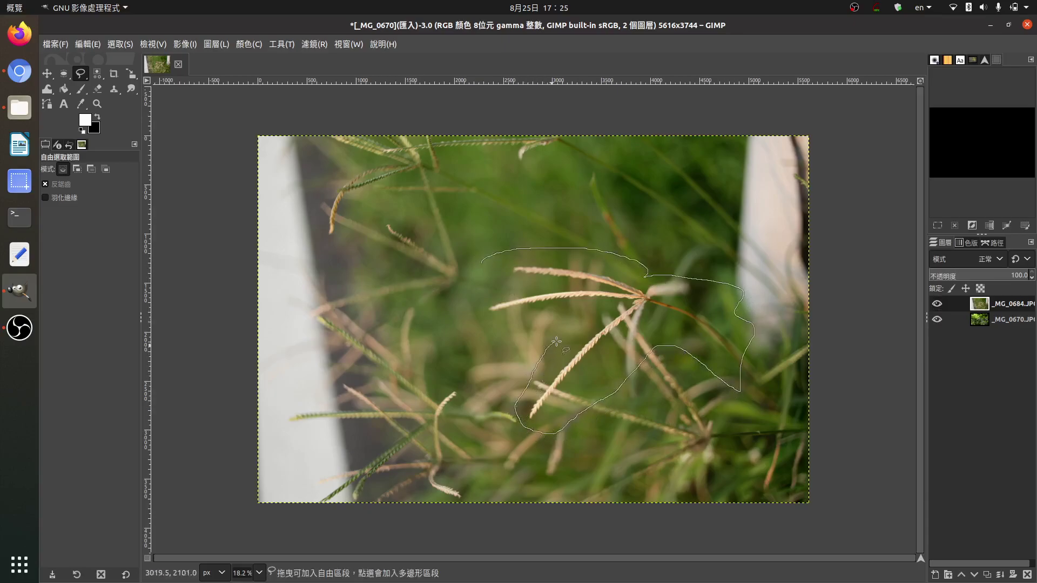
pyautogui.click(484, 257)
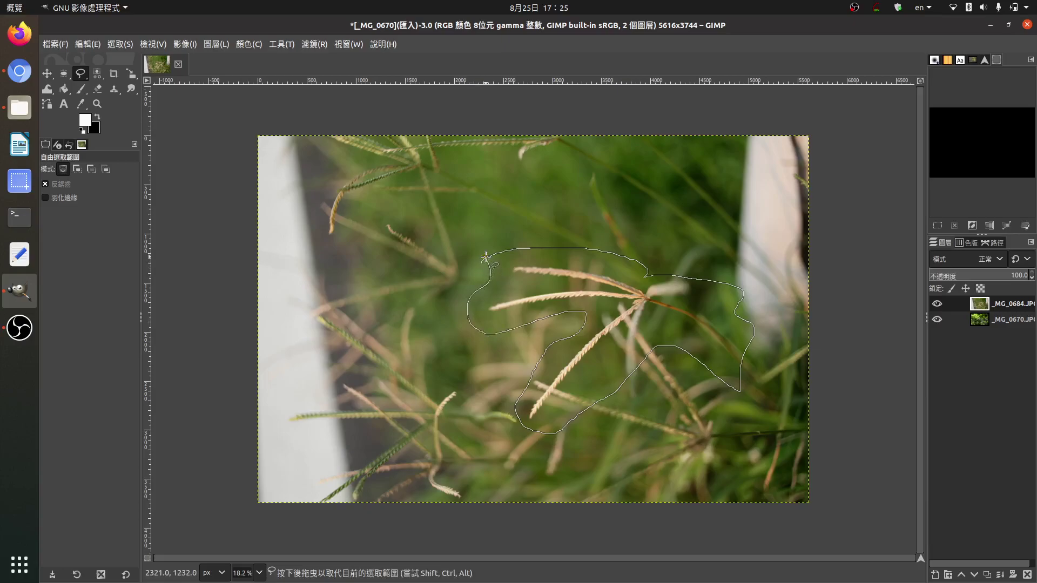
pyautogui.press('Return')
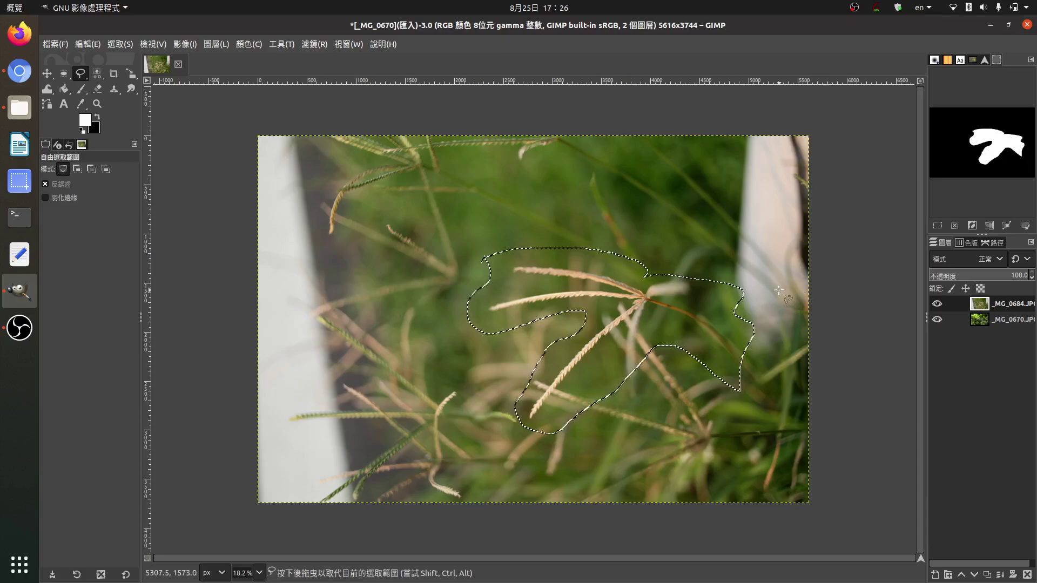
# Step: Copy the grass seed heads, hide the _MG_0684 layer, and shift the selection outline
pyautogui.click(48, 73)
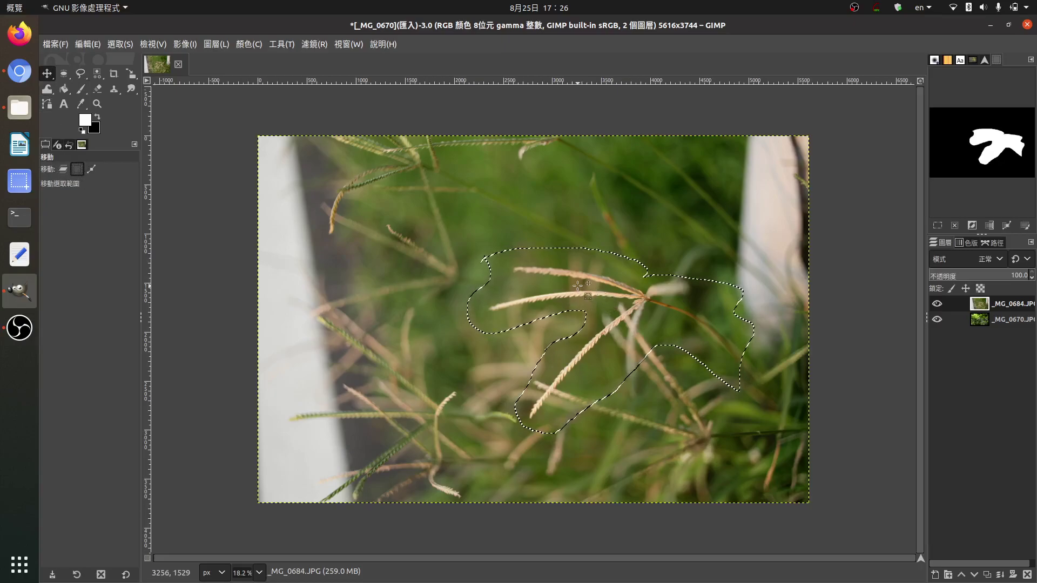
pyautogui.moveTo(578, 285); pyautogui.dragTo(582, 289)
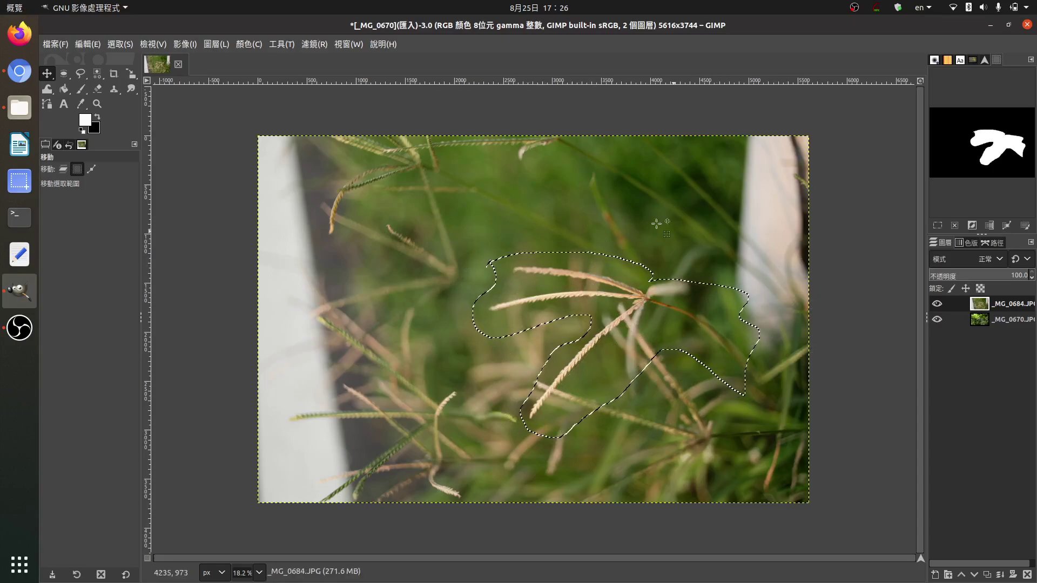
pyautogui.click(87, 44)
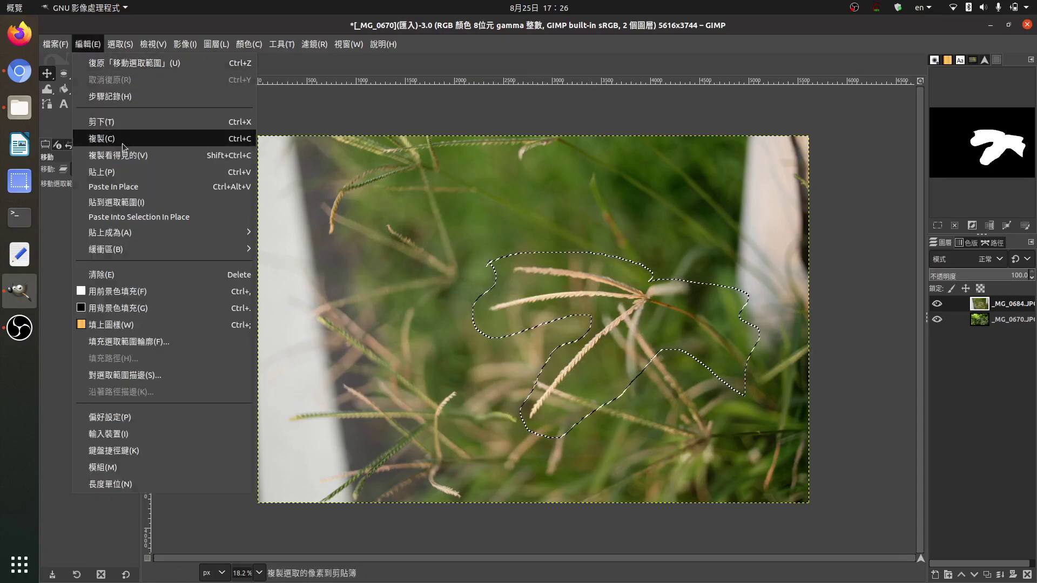
pyautogui.click(122, 144)
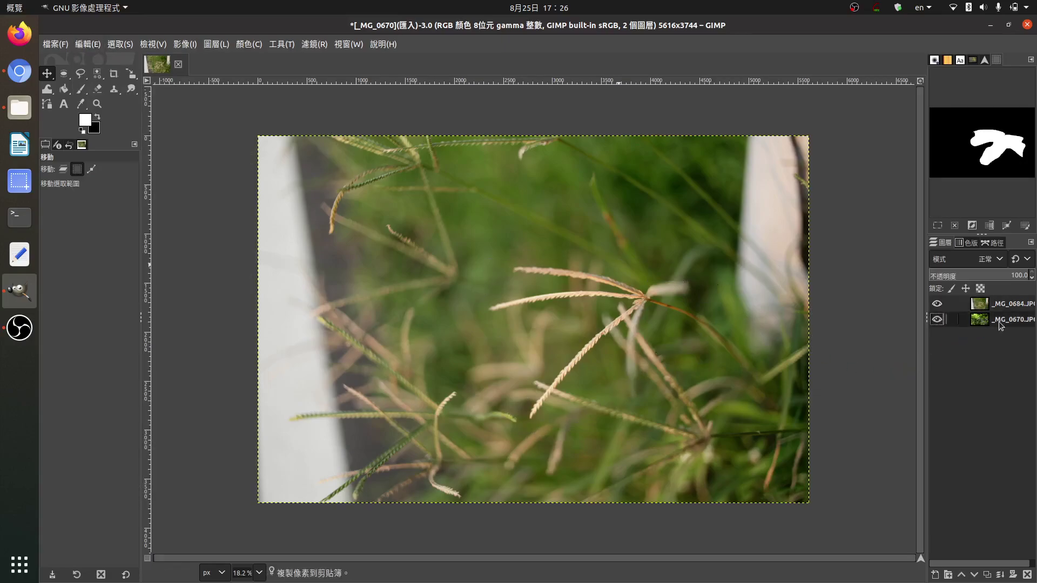
pyautogui.click(937, 304)
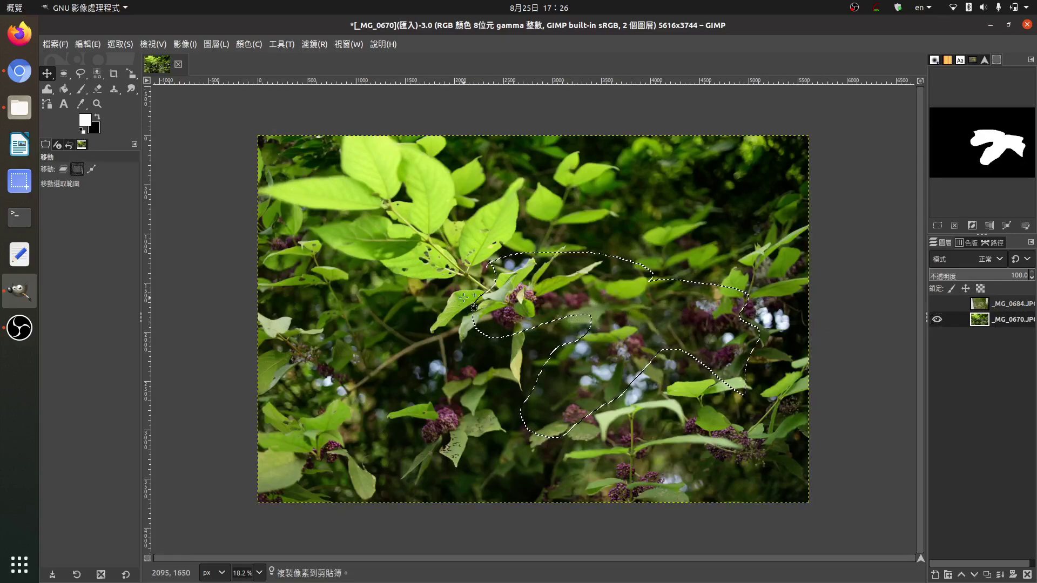
pyautogui.moveTo(642, 315)
pyautogui.mouseDown()
pyautogui.moveTo(669, 282)
pyautogui.moveTo(678, 375)
pyautogui.mouseUp()
# Step: Paste the seed heads as a new layer on the leaf photo, then delete that layer
pyautogui.click(87, 44)
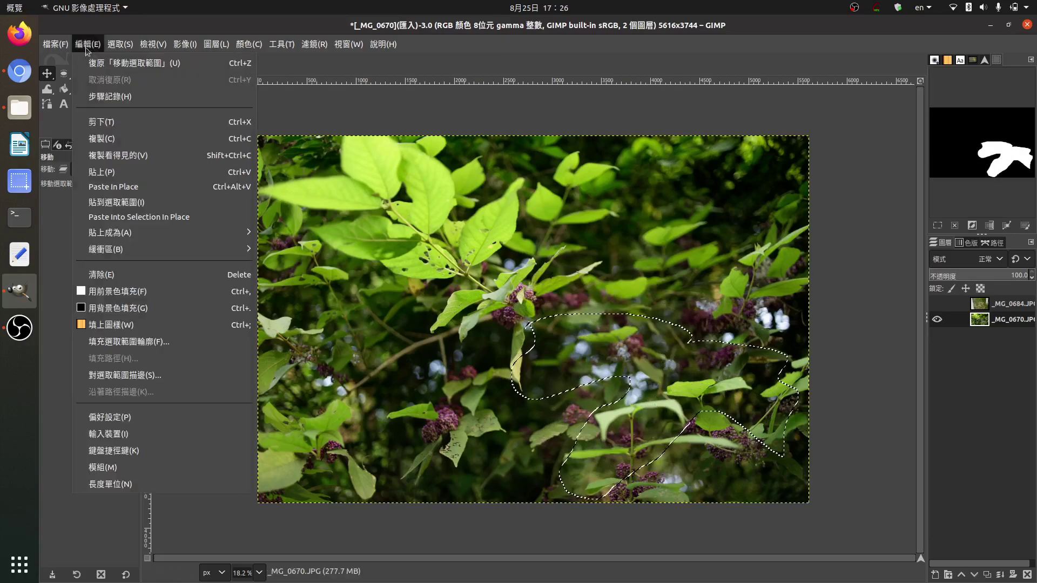
pyautogui.click(103, 171)
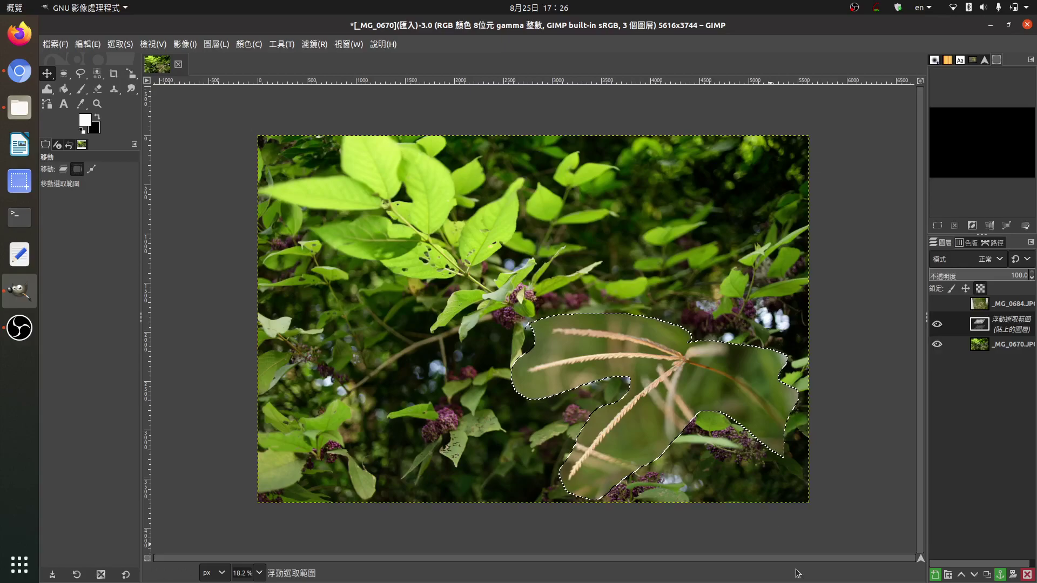
pyautogui.click(935, 574)
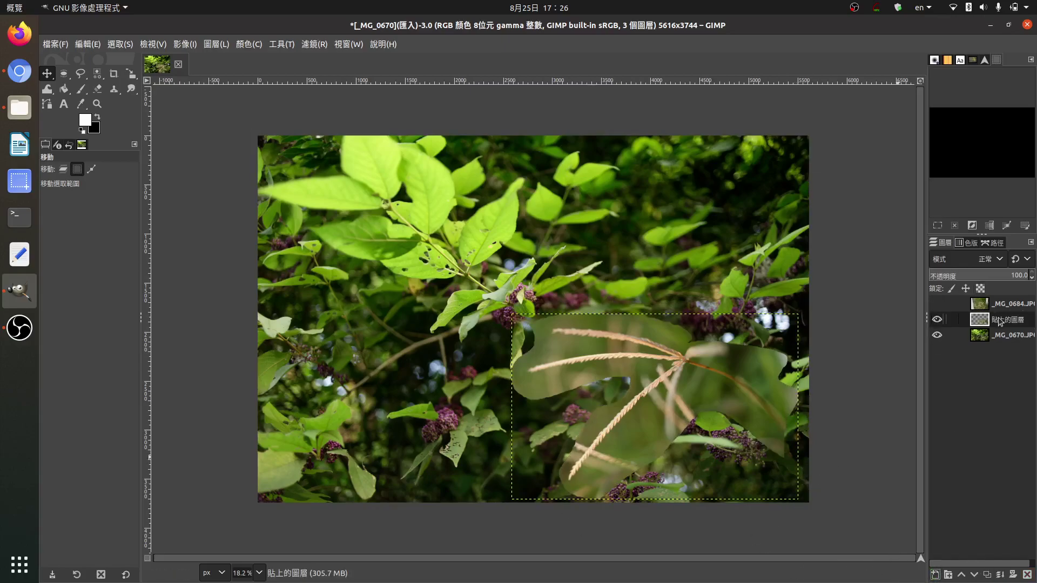
pyautogui.click(1028, 575)
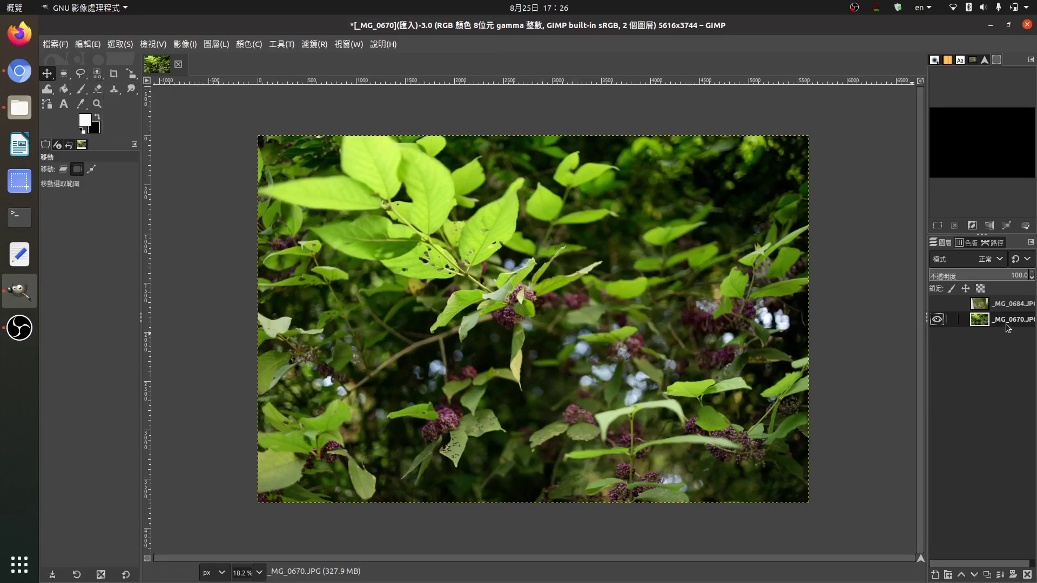
# Step: Look over the fuzzy and by-colour selection tools, then switch to Chromium
pyautogui.rightClick(100, 75)
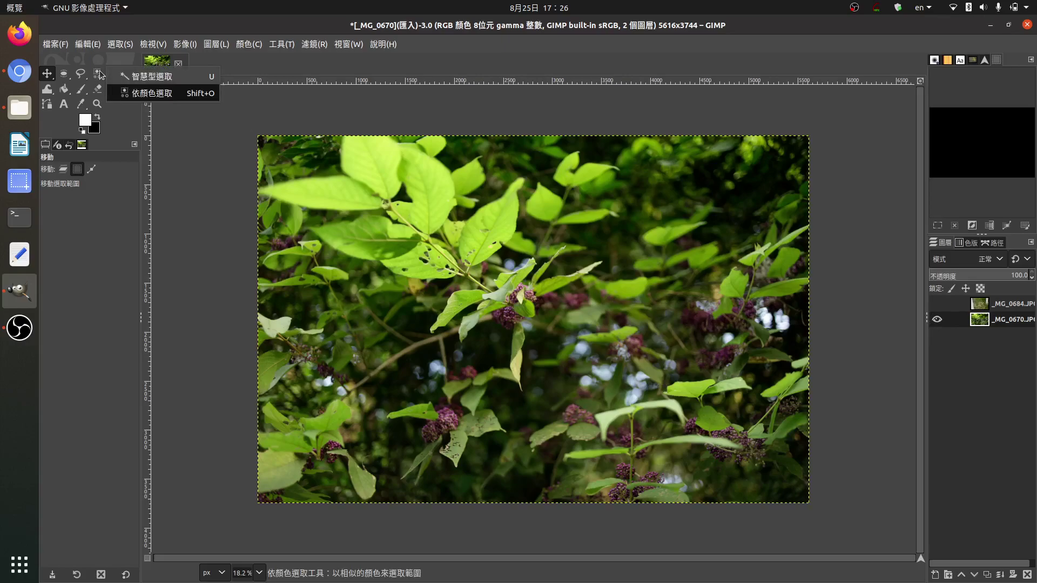
pyautogui.click(100, 75)
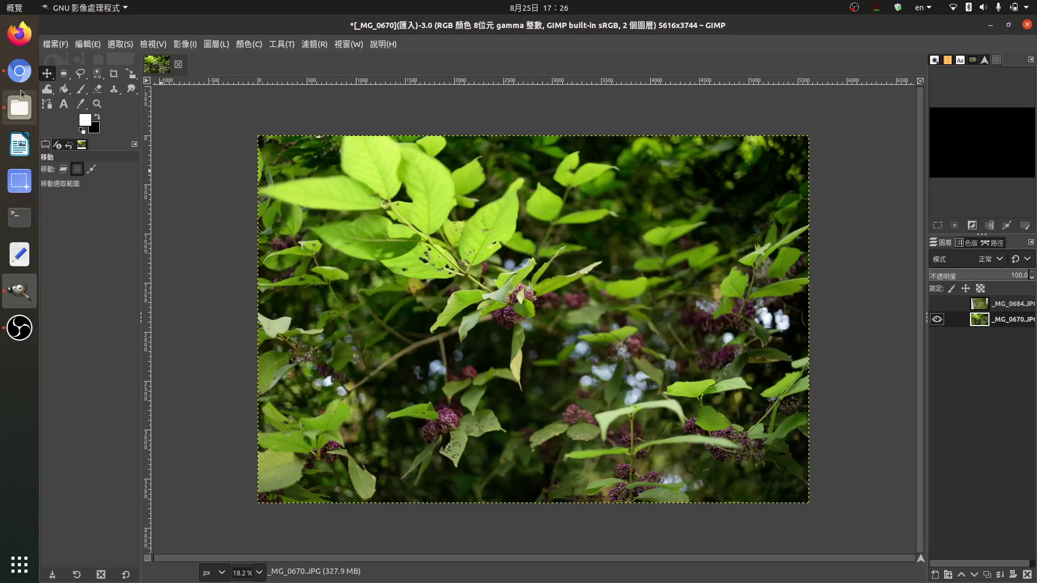
pyautogui.click(25, 71)
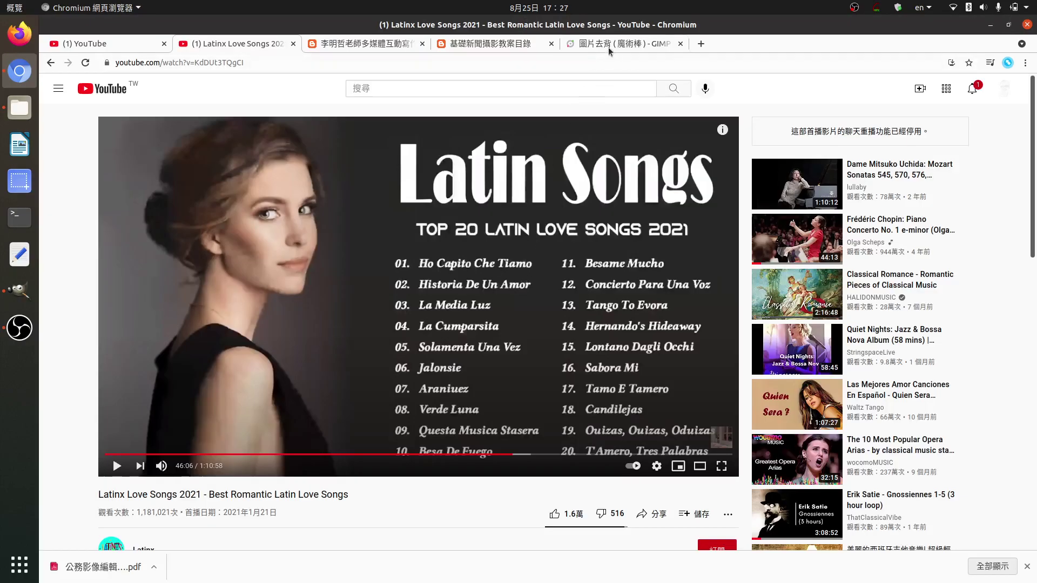
# Step: Read the magic-wand tutorial's fuzzy-select versus by-colour section, then return to GIMP
pyautogui.click(604, 45)
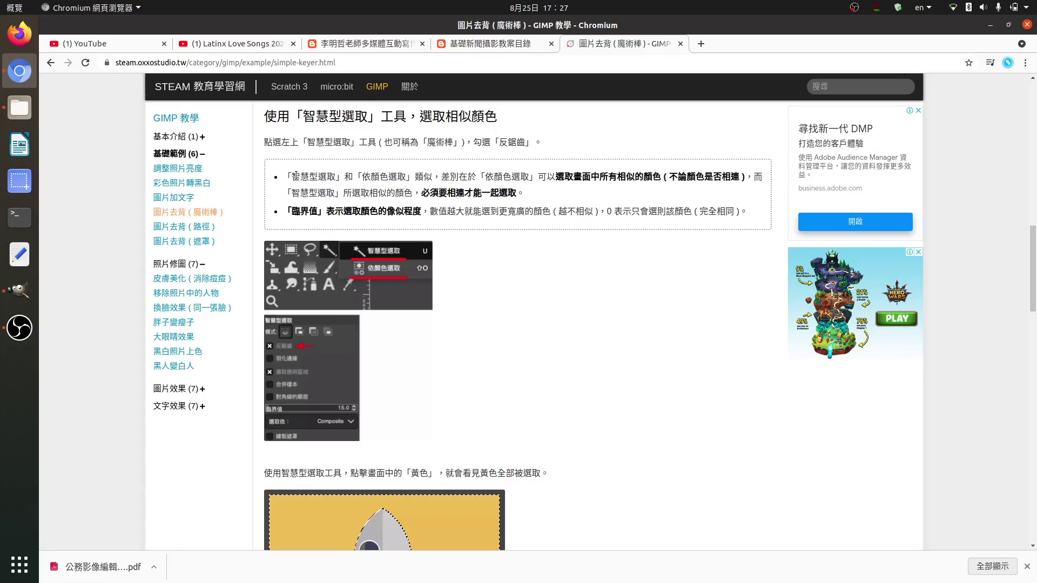
pyautogui.moveTo(290, 176); pyautogui.dragTo(423, 177)
pyautogui.click(370, 176)
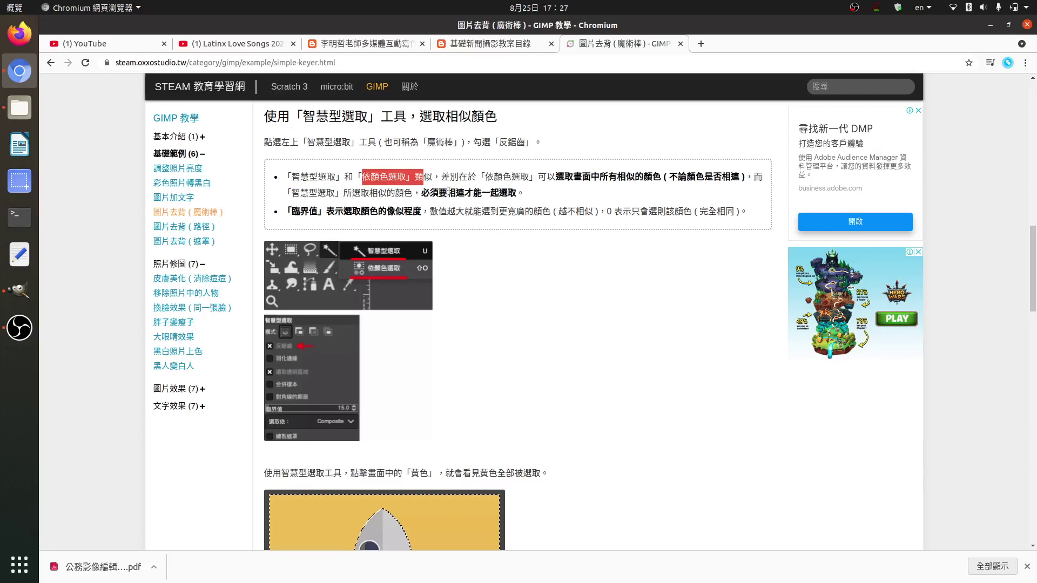
pyautogui.click(460, 193)
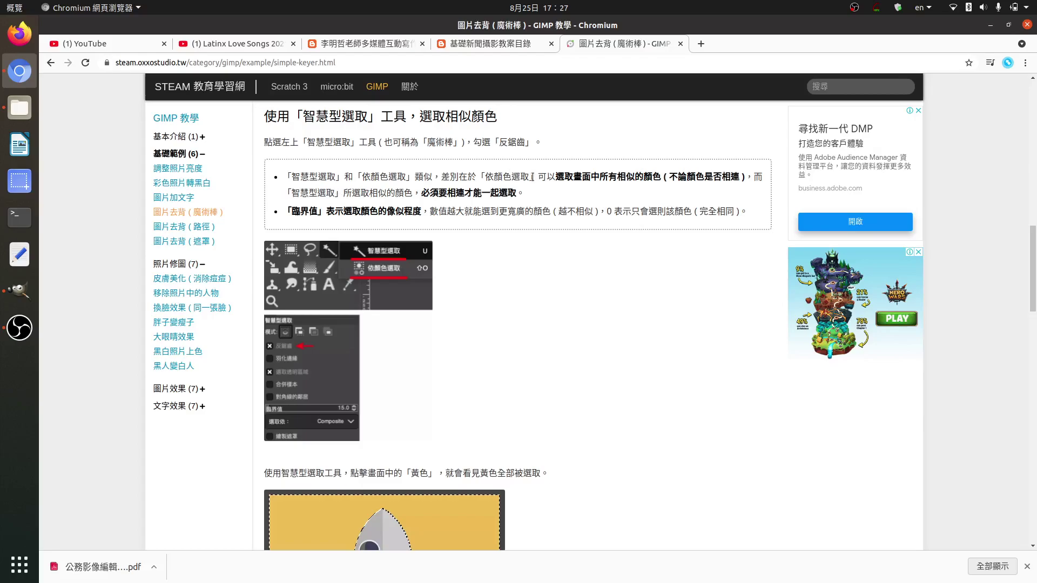
pyautogui.moveTo(478, 177); pyautogui.dragTo(555, 178)
pyautogui.click(634, 183)
pyautogui.click(18, 291)
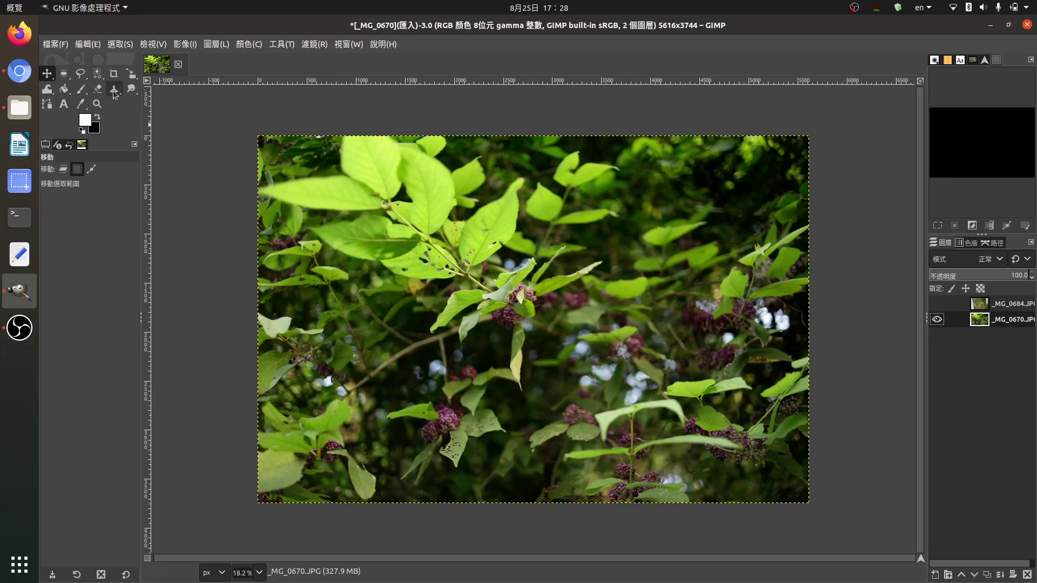
# Step: Pick the Fuzzy Select tool and lower its Threshold to 40
pyautogui.click(99, 73)
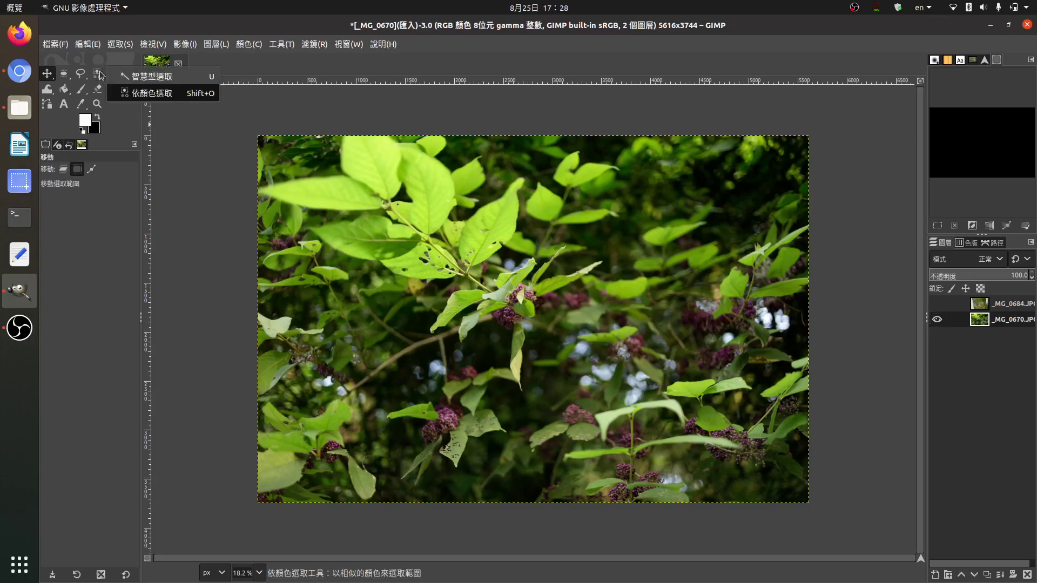
pyautogui.click(146, 76)
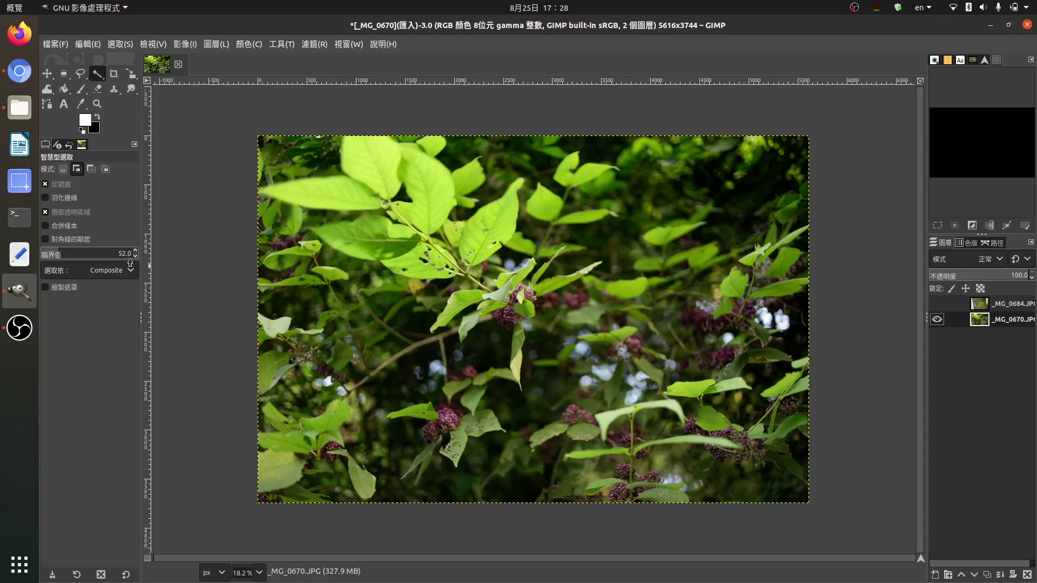
pyautogui.scroll(-3, 136, 261)
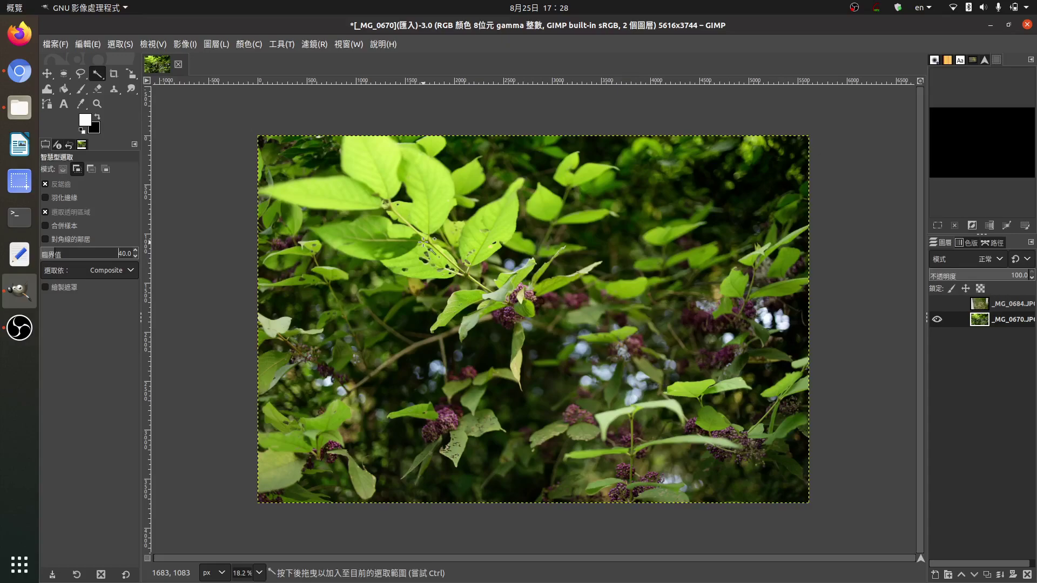
# Step: Fuzzy-select trial leaves, clear with Select > None, and retry in Replace mode
pyautogui.click(377, 157)
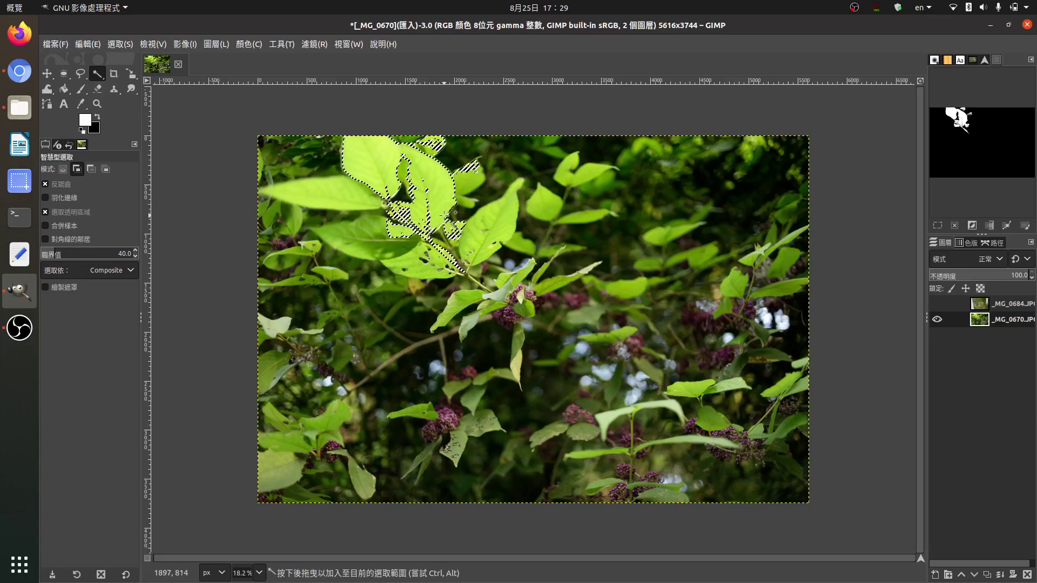
pyautogui.click(310, 192)
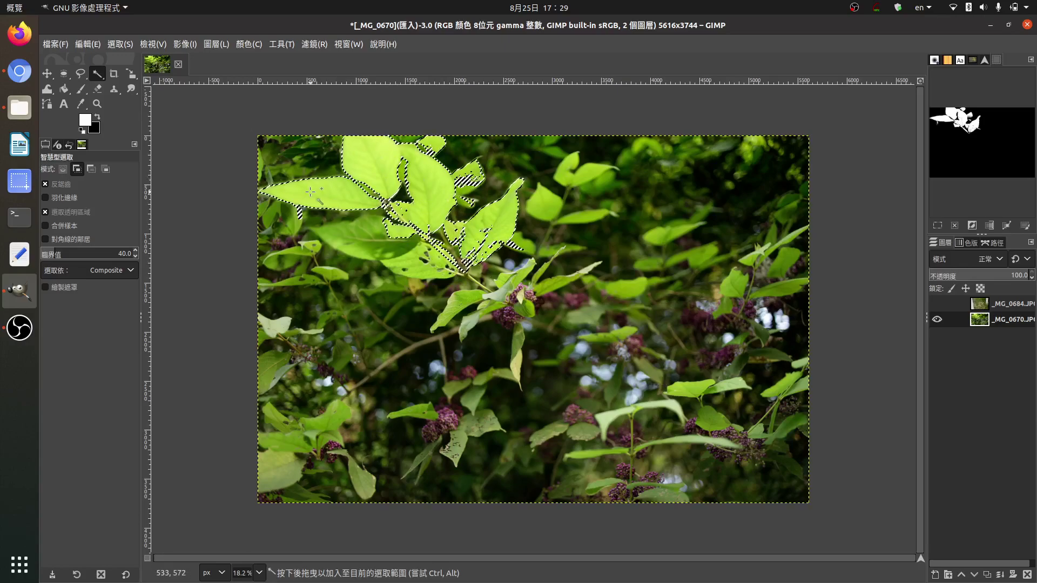
pyautogui.click(784, 290)
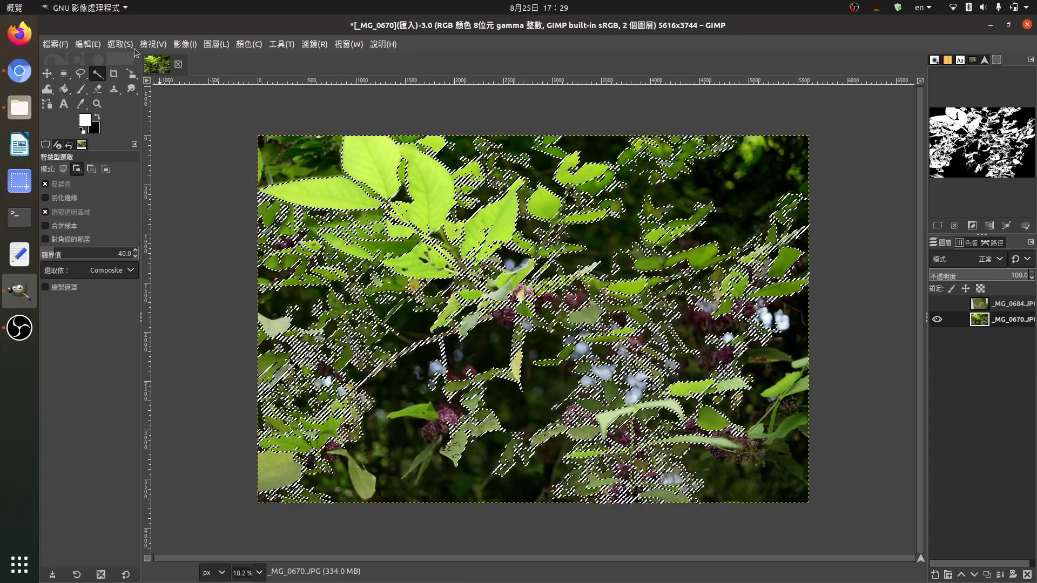
pyautogui.click(121, 45)
pyautogui.click(139, 78)
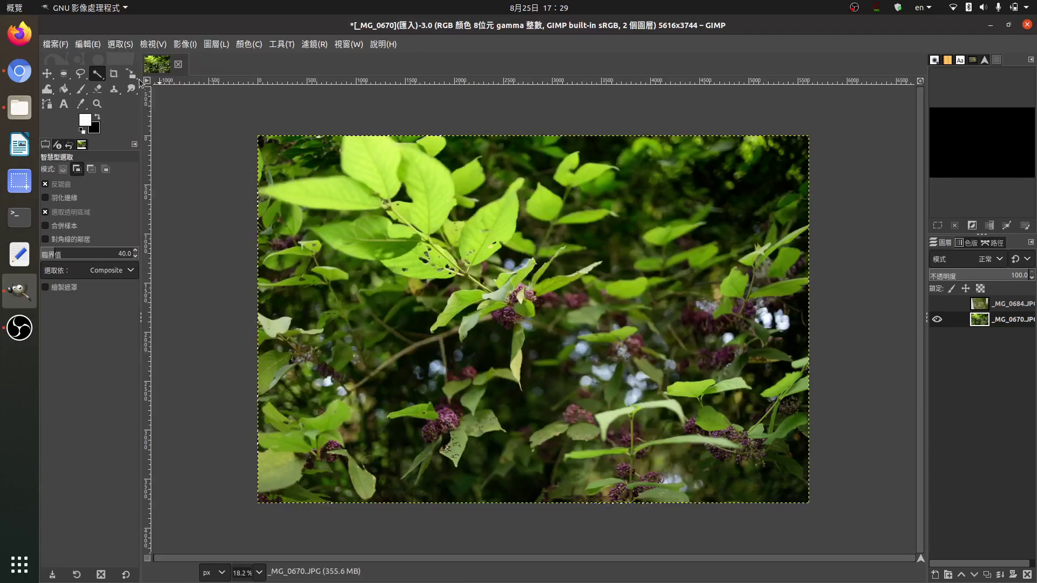
pyautogui.click(63, 169)
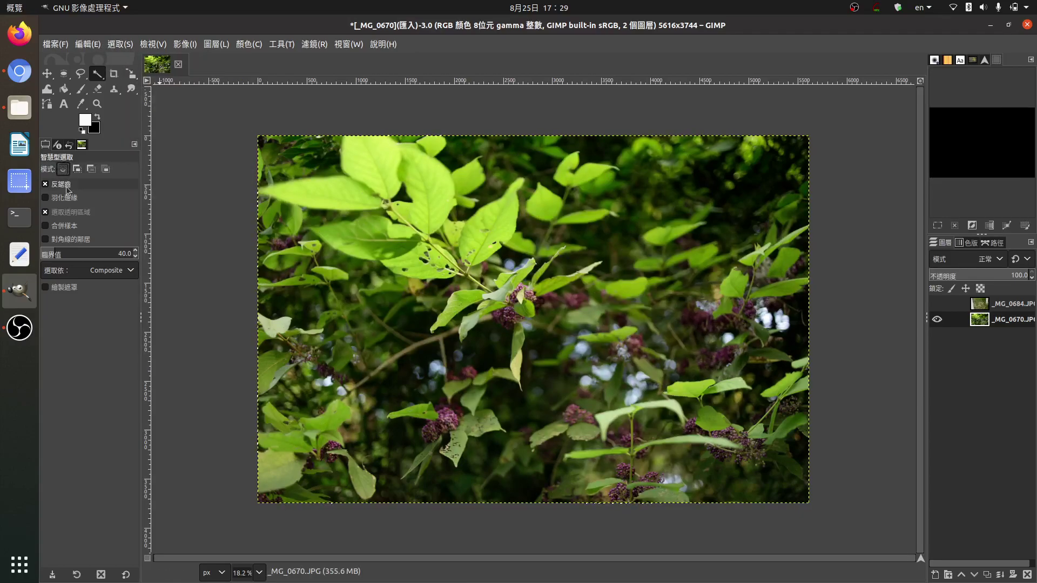
pyautogui.click(423, 203)
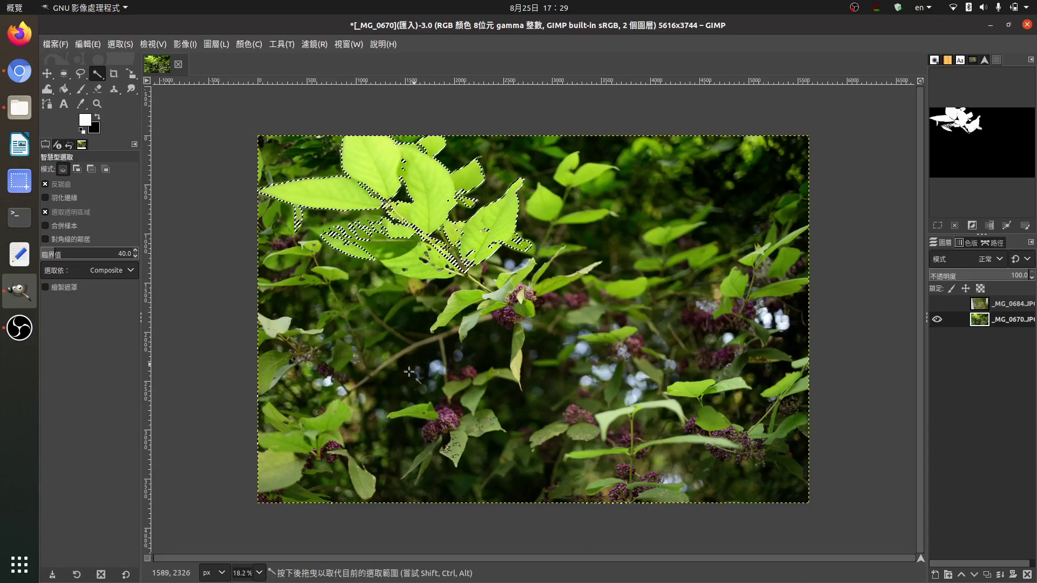
pyautogui.click(303, 433)
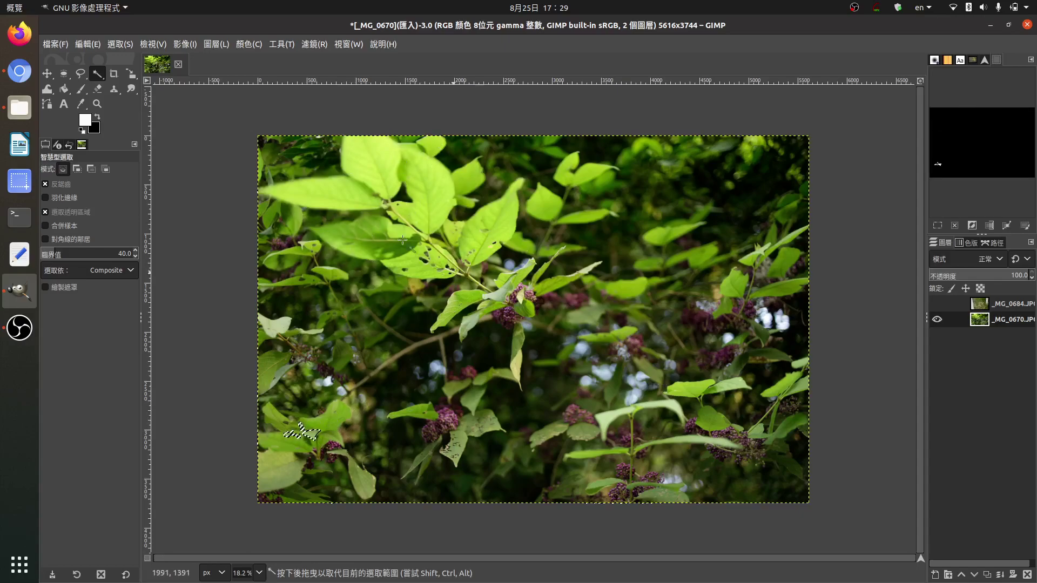
# Step: In Add mode, add the upper-left, lower-right, upper-right and many more leaves
pyautogui.click(77, 169)
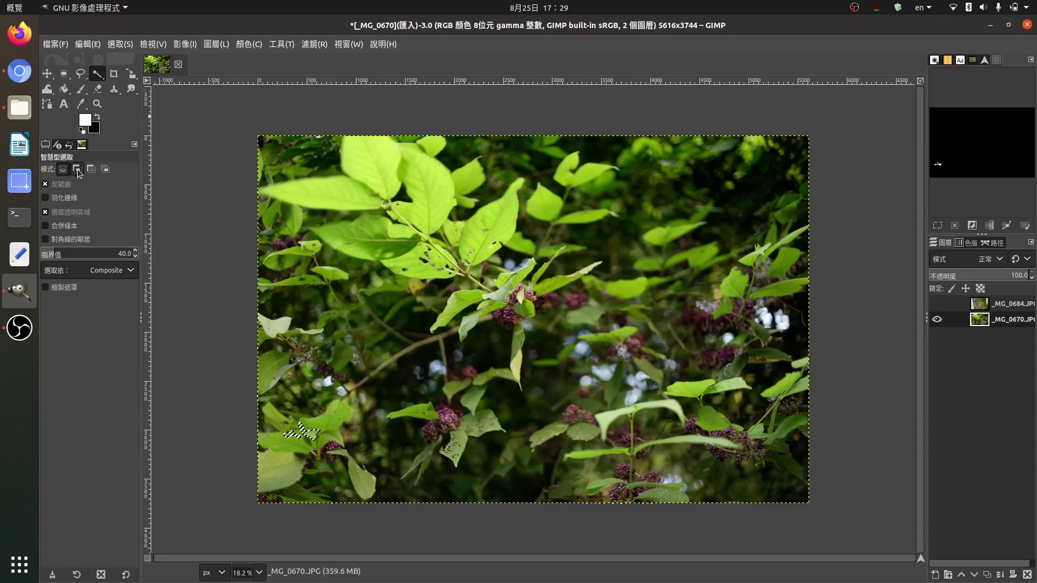
pyautogui.click(77, 169)
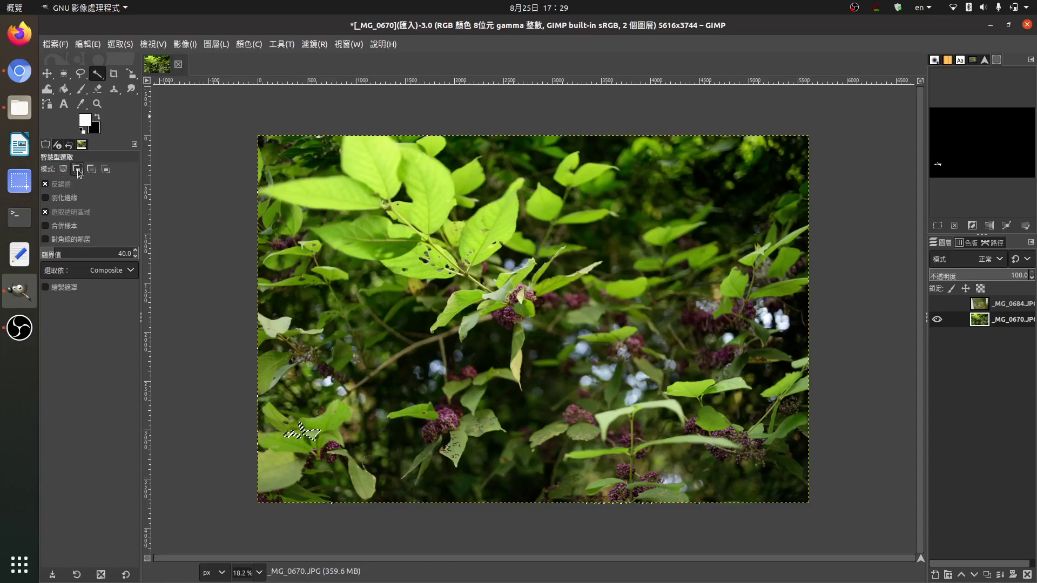
pyautogui.click(431, 196)
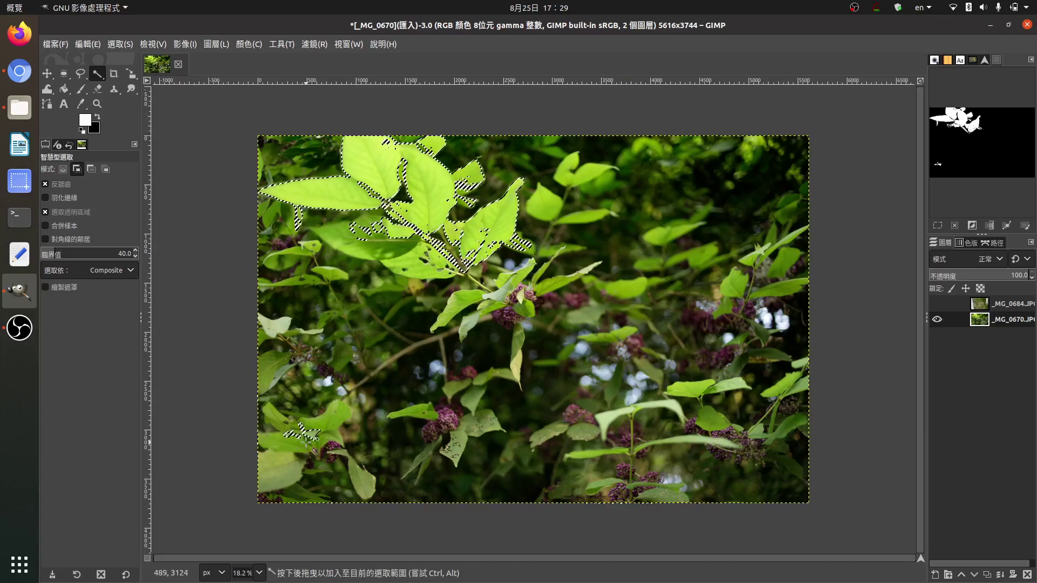
pyautogui.click(692, 393)
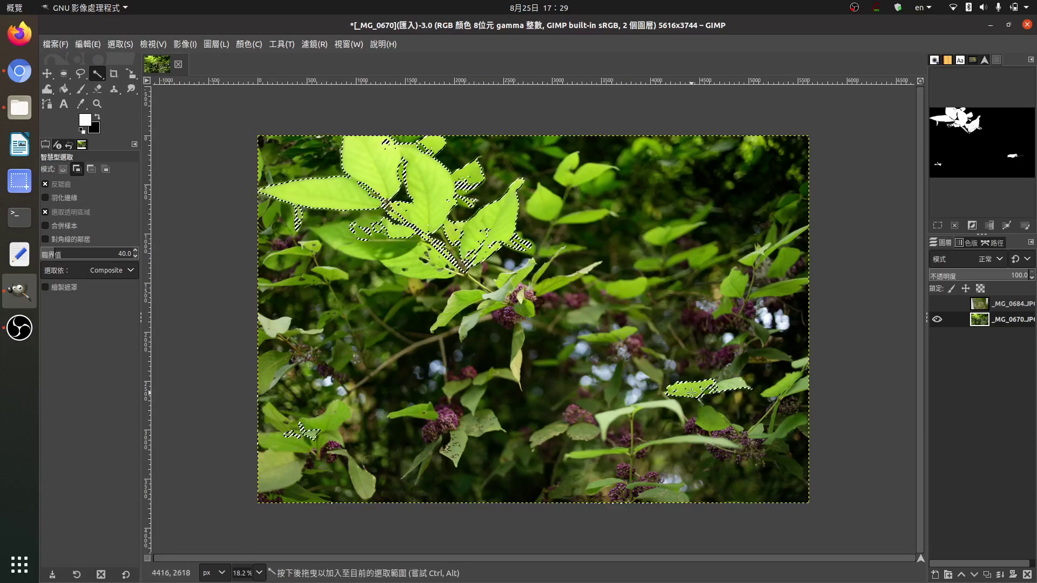
pyautogui.click(589, 172)
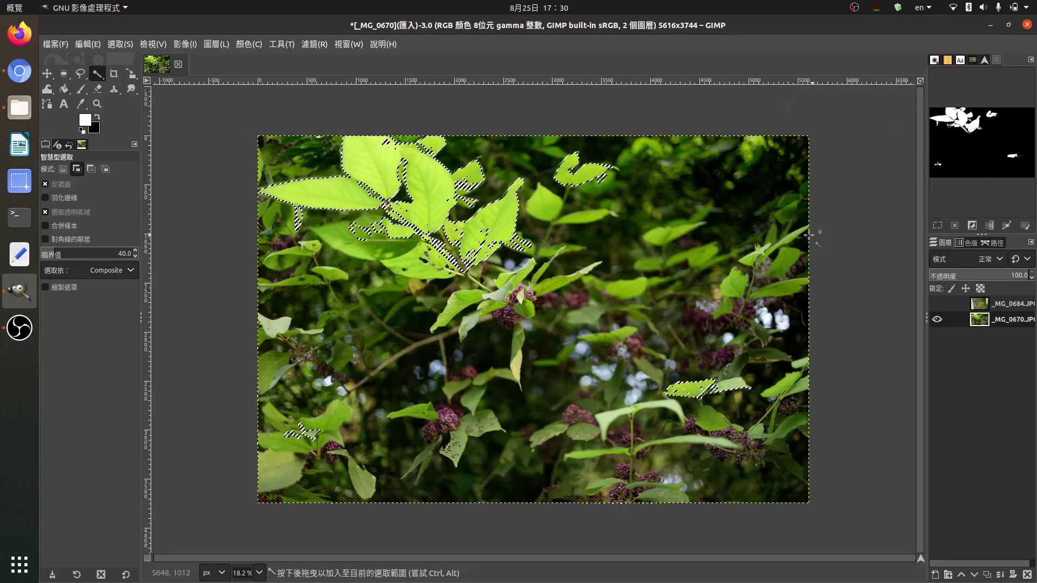
pyautogui.click(790, 391)
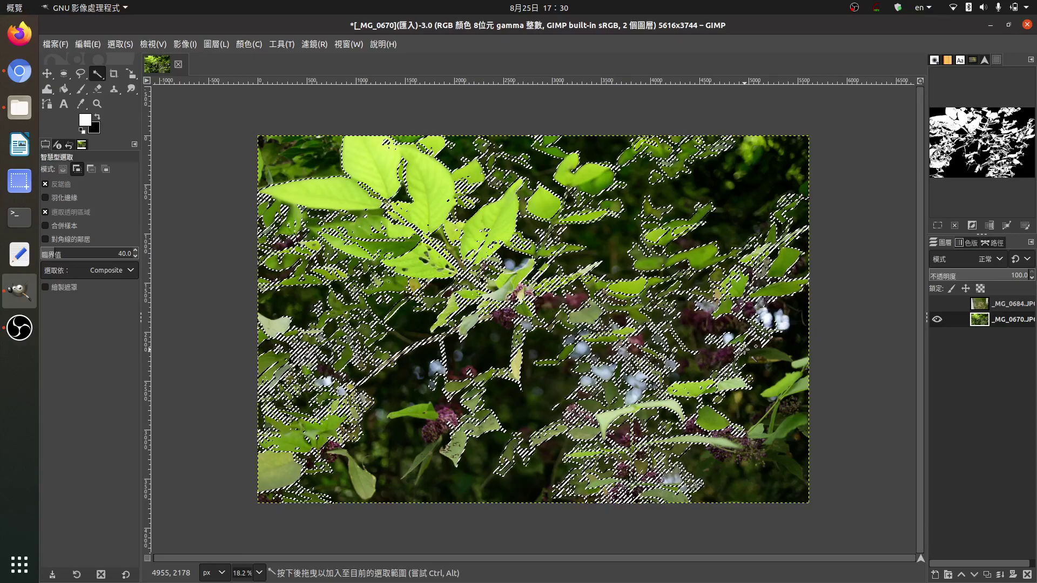
# Step: Copy the selected leaves and show the grass seed-head layer again
pyautogui.click(87, 45)
pyautogui.click(103, 139)
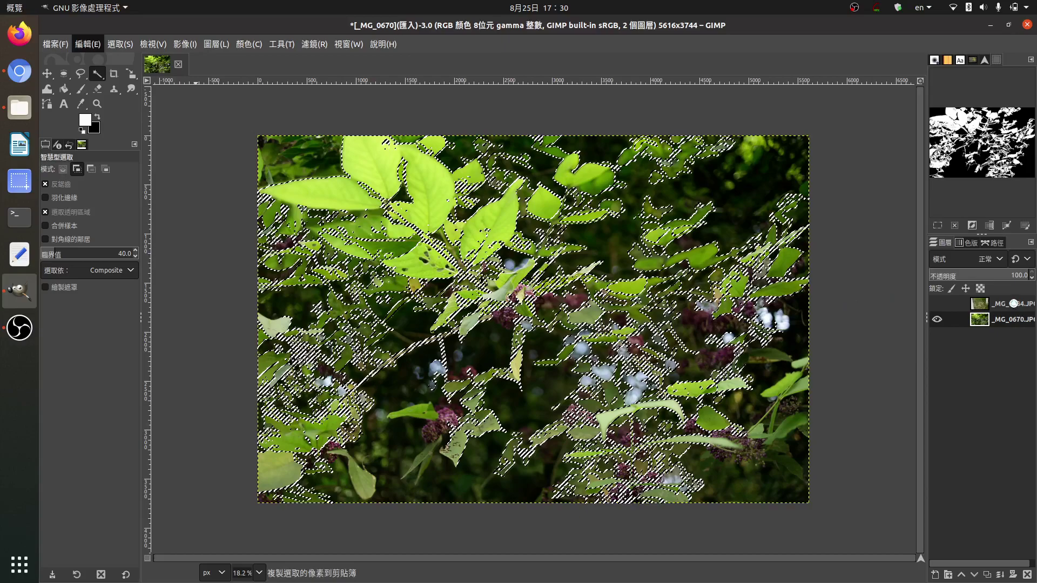
pyautogui.click(938, 304)
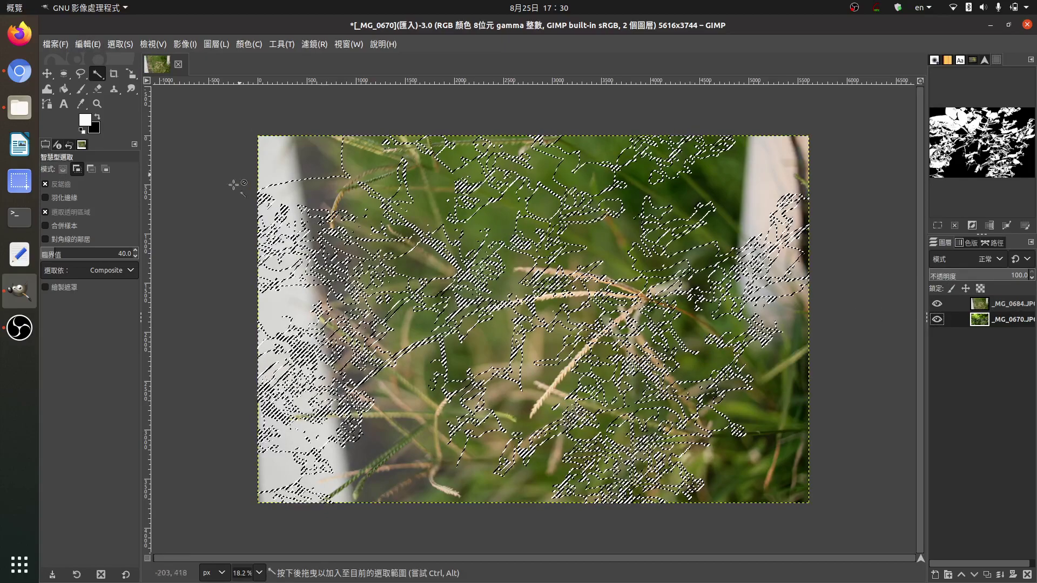
# Step: Paste the copied leaves as a floating selection above the photo layers
pyautogui.hotkey('ctrl', 'shift', 'a')
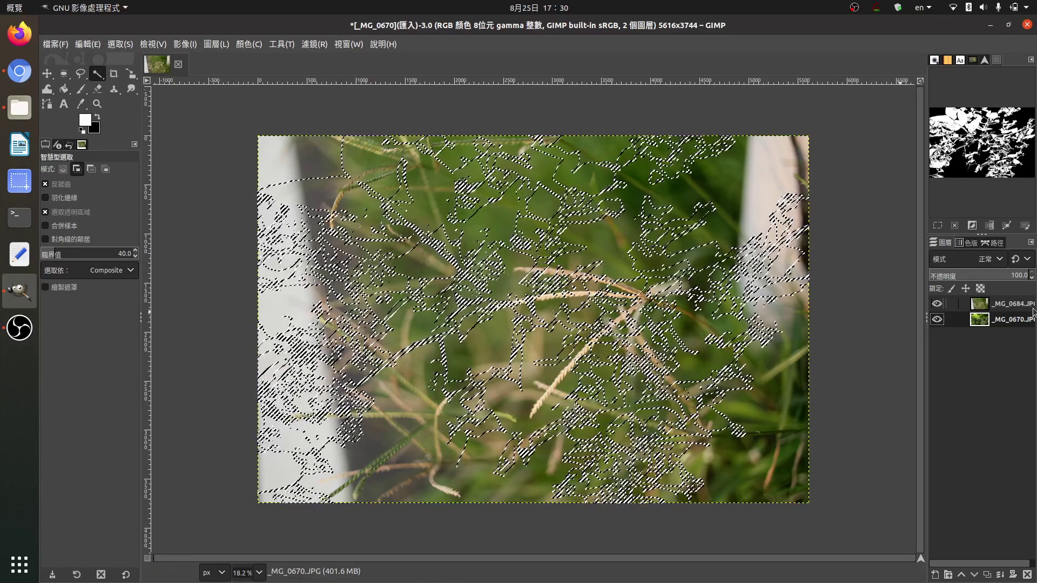
pyautogui.hotkey('ctrl', 'z')
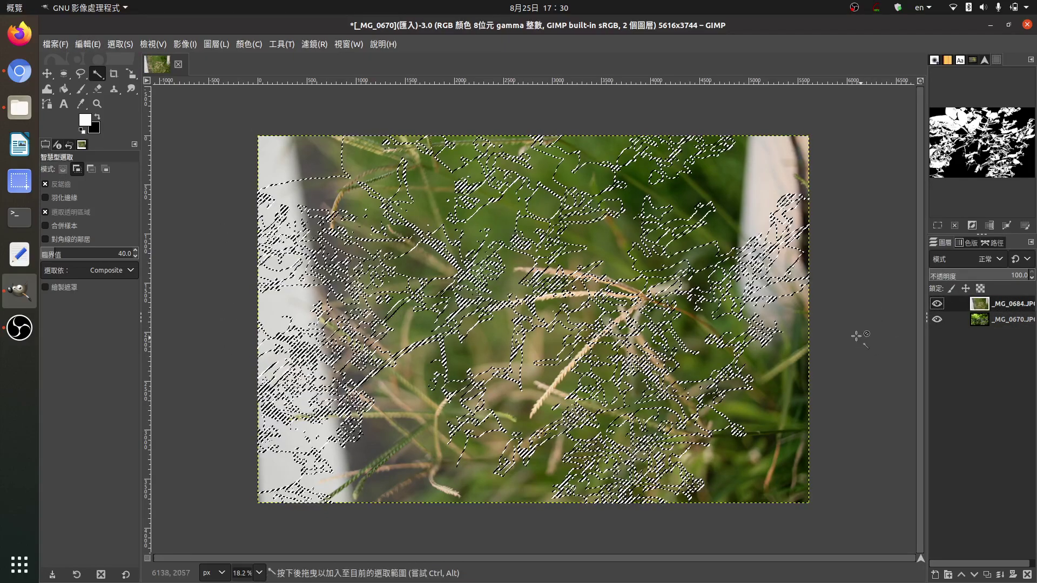
pyautogui.click(87, 44)
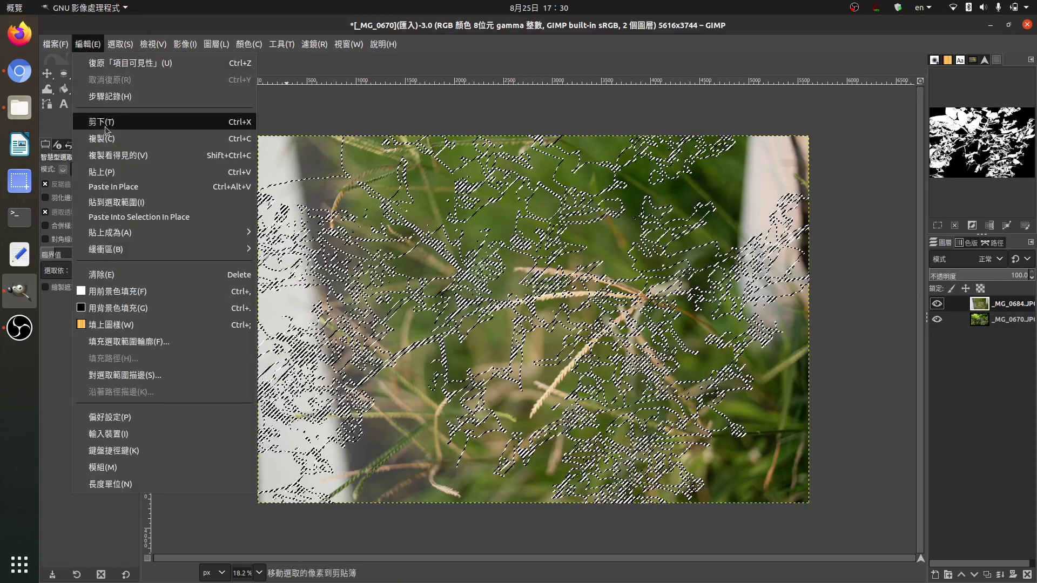
pyautogui.click(108, 171)
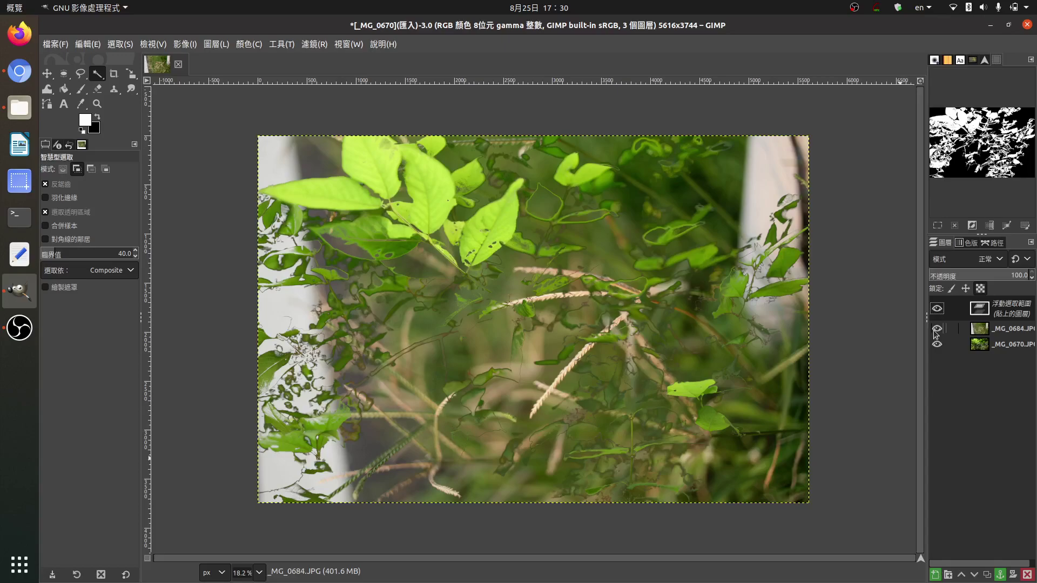
# Step: Delete the pasted leaf layer '貼上的圖層' and make the _MG_0684 grass photo visible again
pyautogui.doubleClick(957, 388)
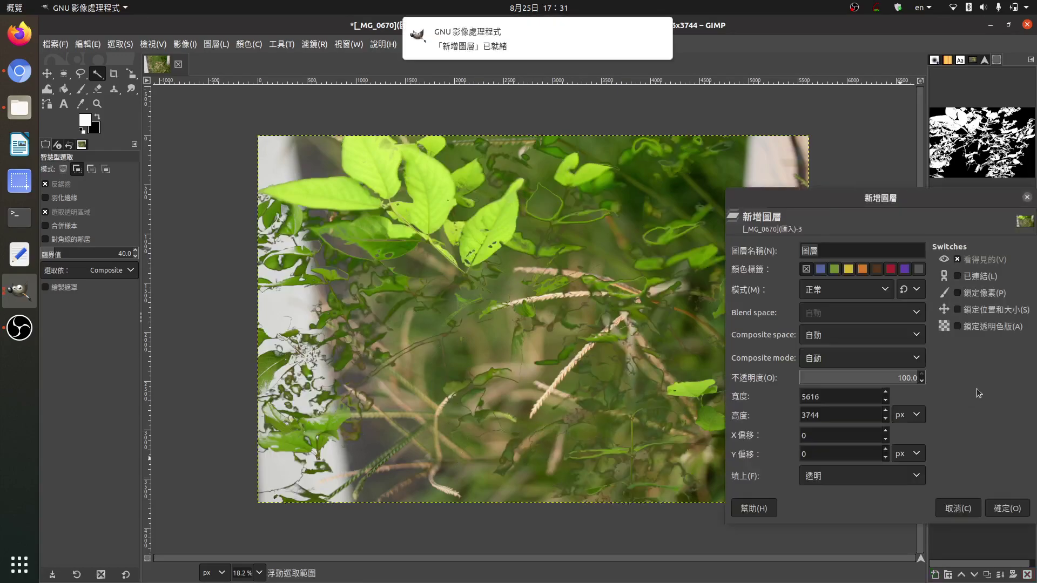
pyautogui.click(1027, 198)
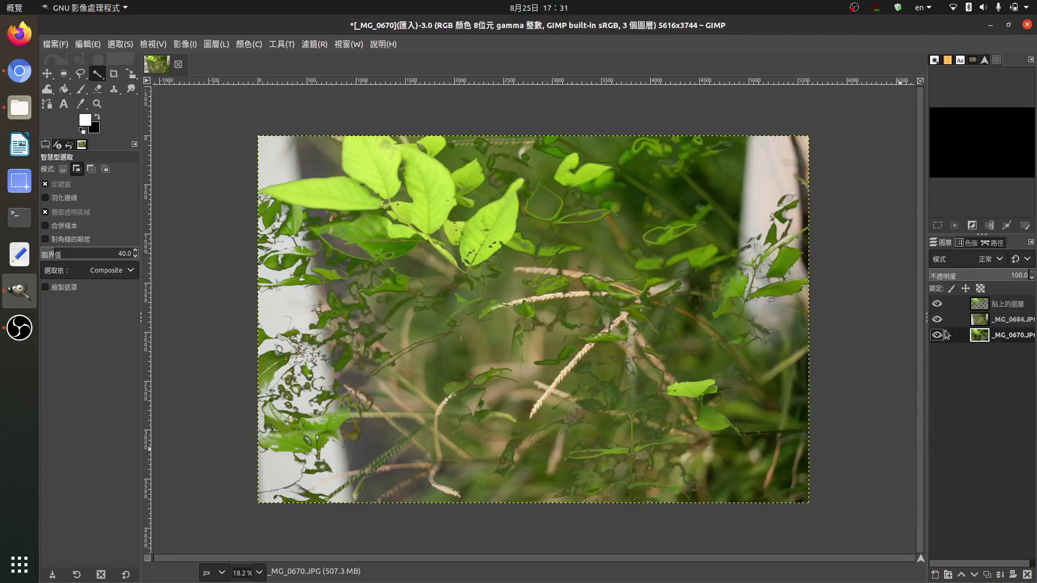
pyautogui.moveTo(937, 319); pyautogui.dragTo(936, 335)
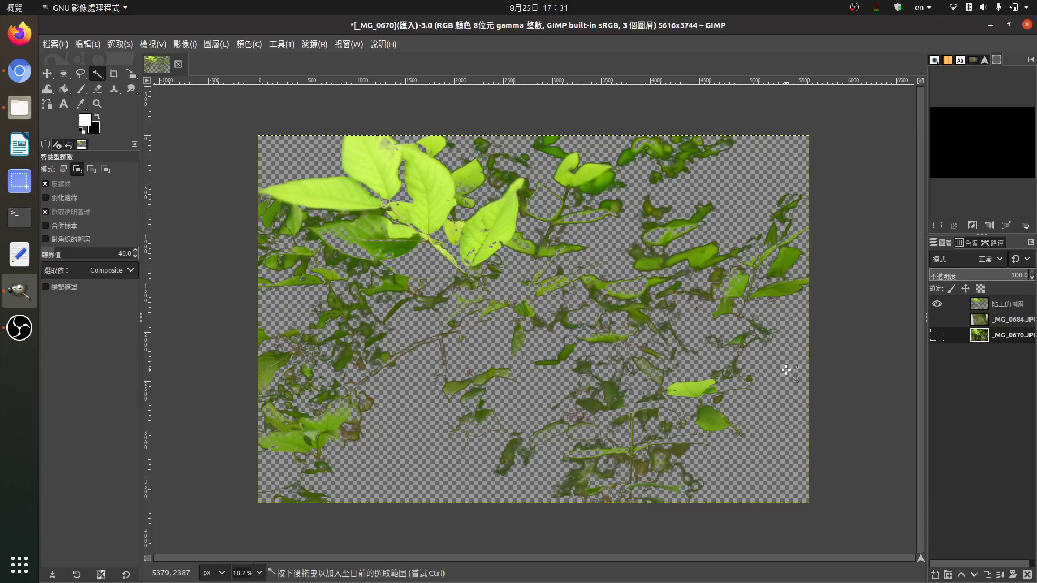
pyautogui.click(1013, 304)
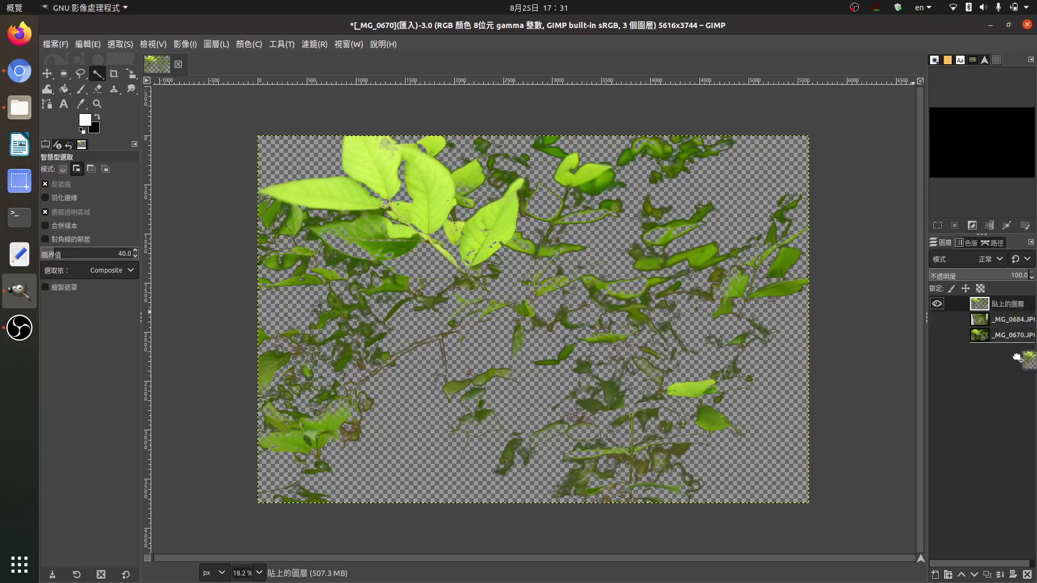
pyautogui.click(1027, 576)
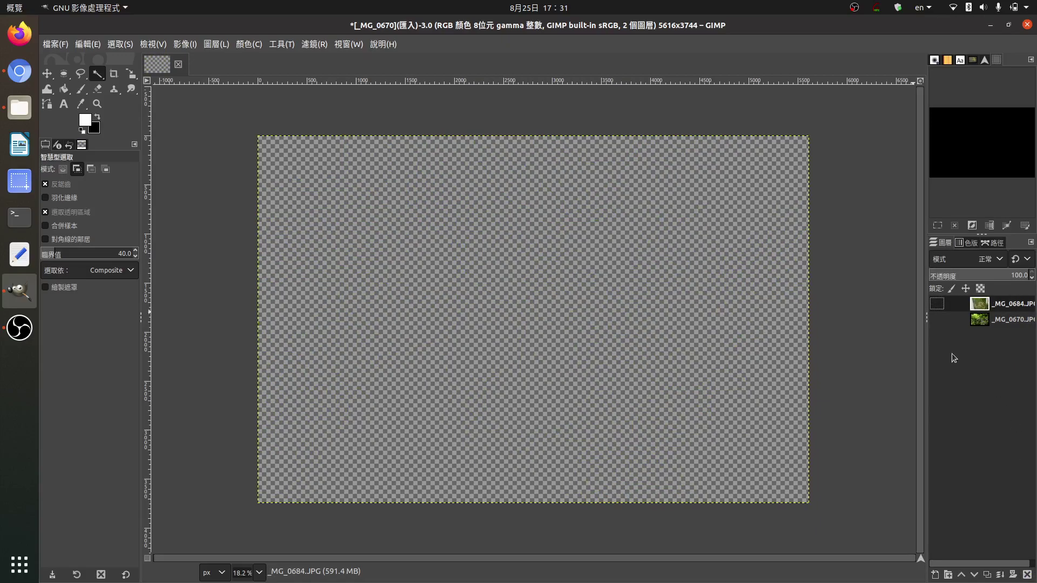
pyautogui.click(937, 304)
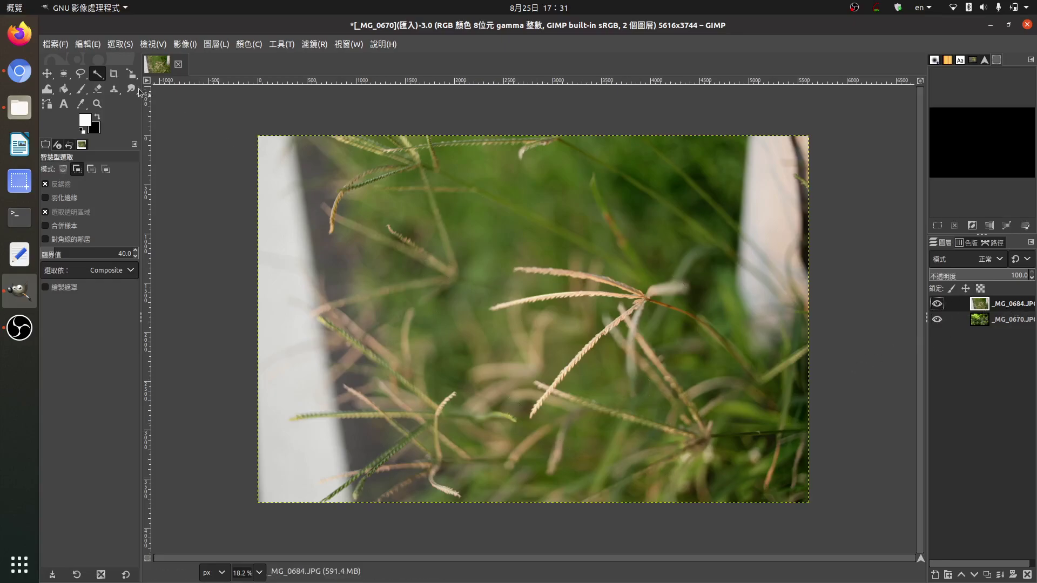
# Step: Select the beige grass seed heads with Select by Color, adding picks at Threshold 30
pyautogui.click(99, 78)
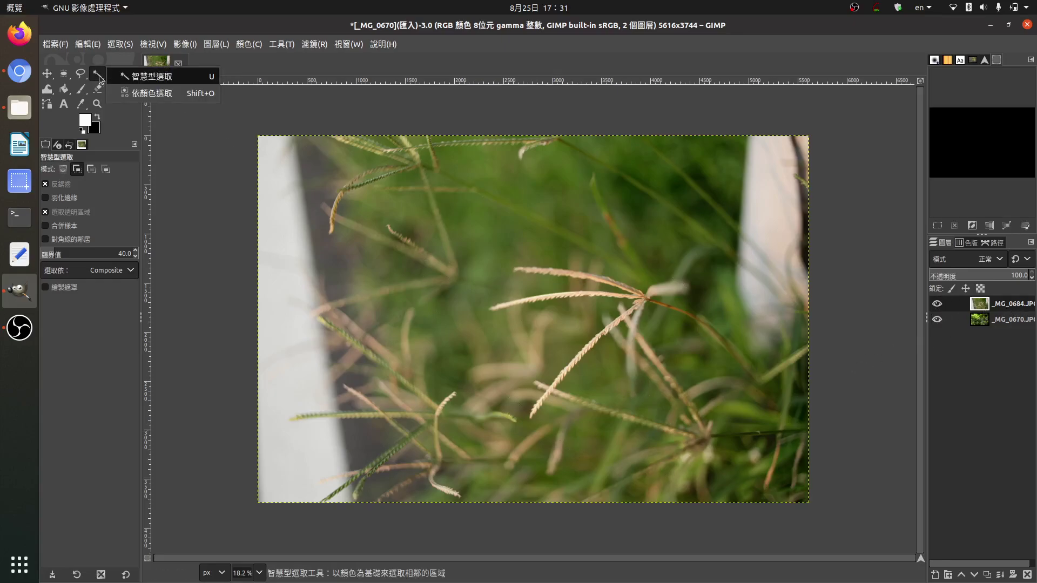
pyautogui.click(146, 93)
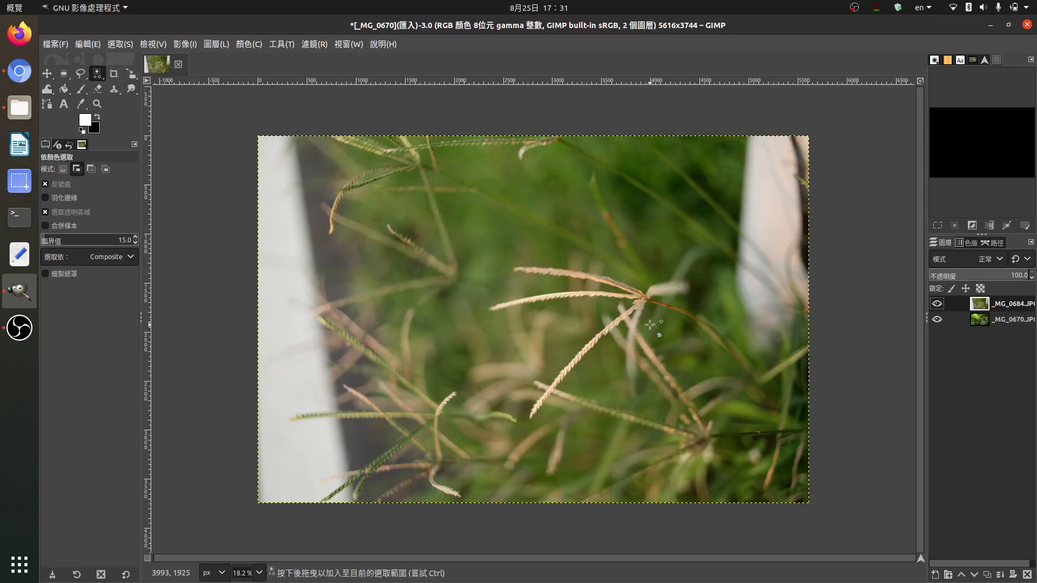
pyautogui.click(620, 295)
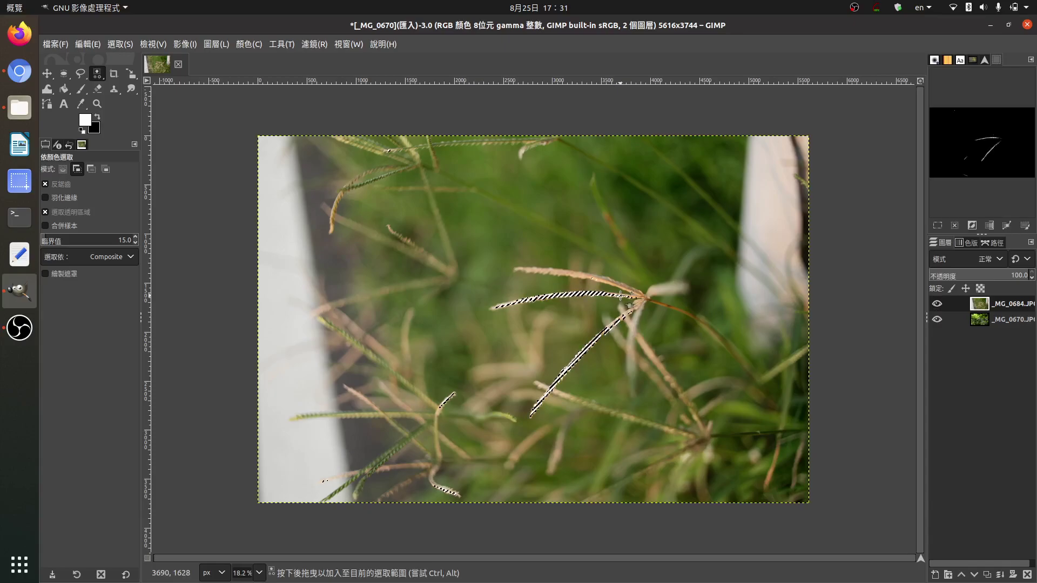
pyautogui.click(79, 173)
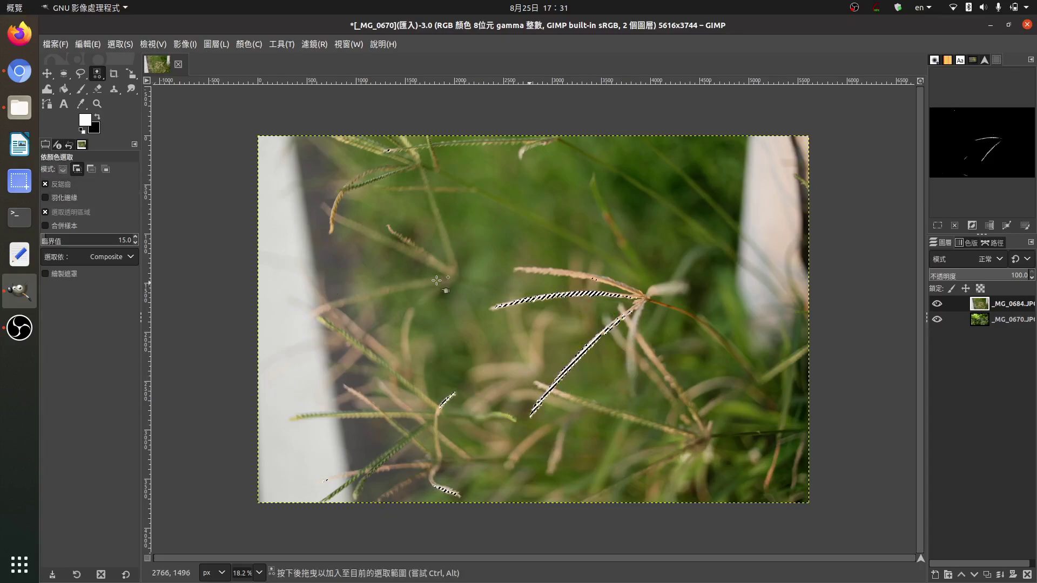
pyautogui.click(135, 238)
pyautogui.write('30')
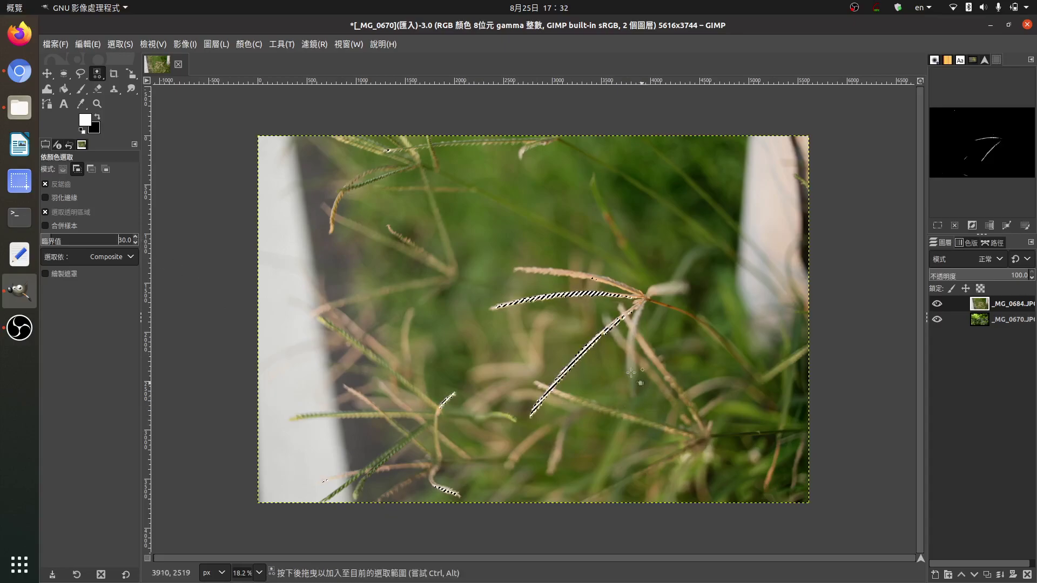
pyautogui.click(556, 274)
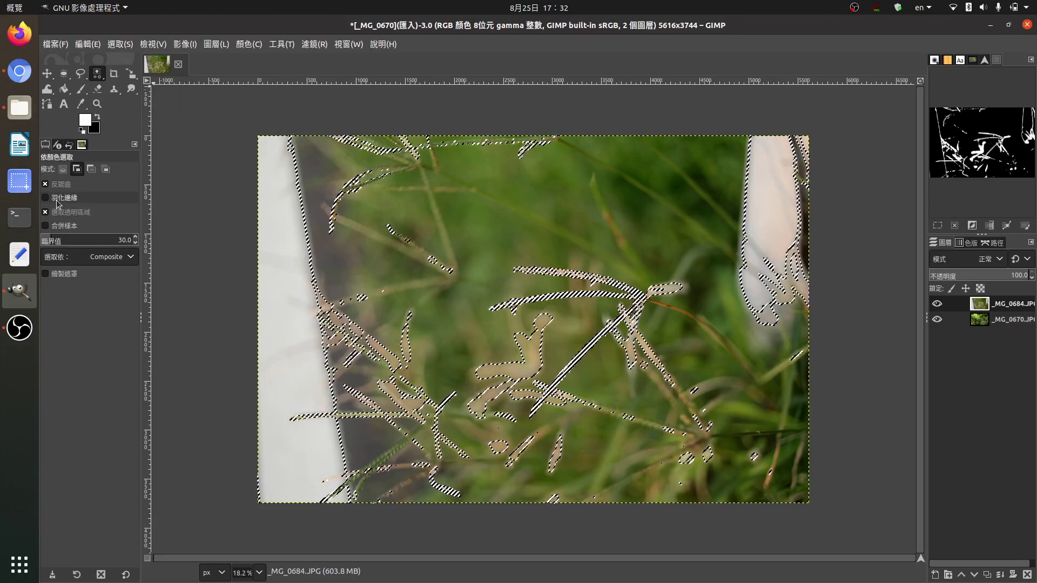
# Step: Copy the grass seed-head selection, with add-to-selection mode on
pyautogui.click(78, 169)
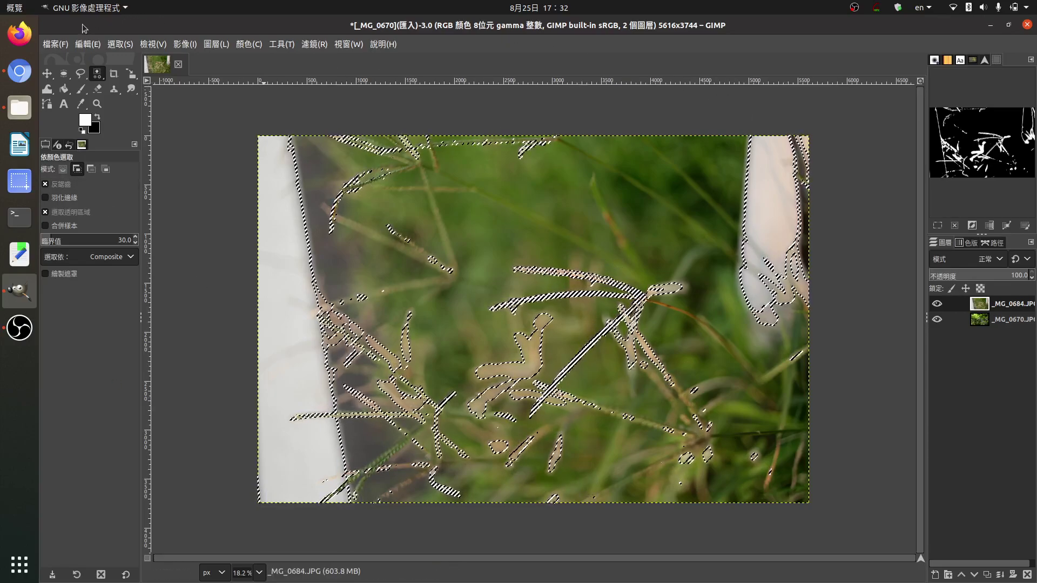
pyautogui.click(89, 44)
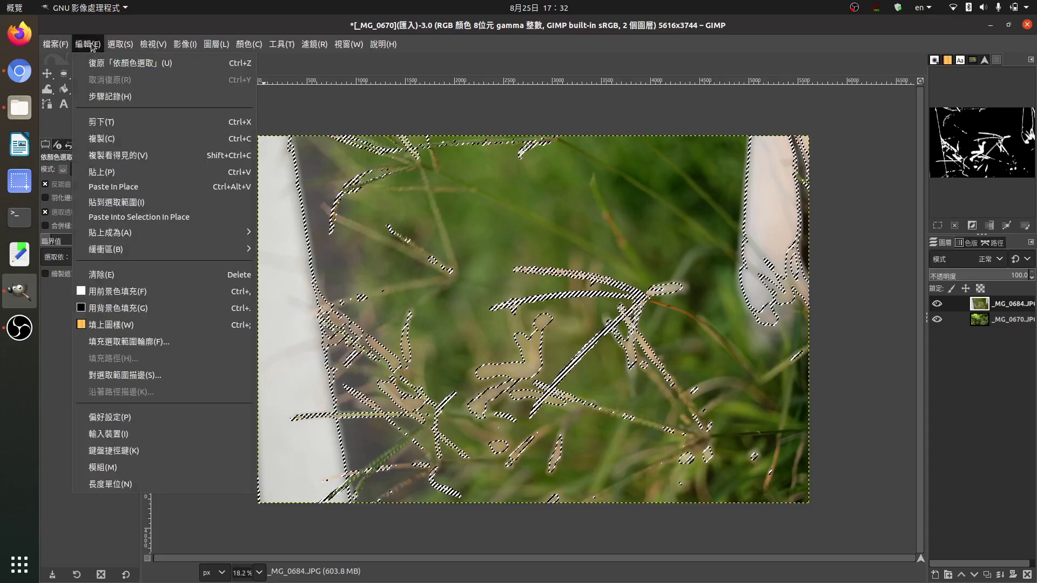
pyautogui.click(120, 142)
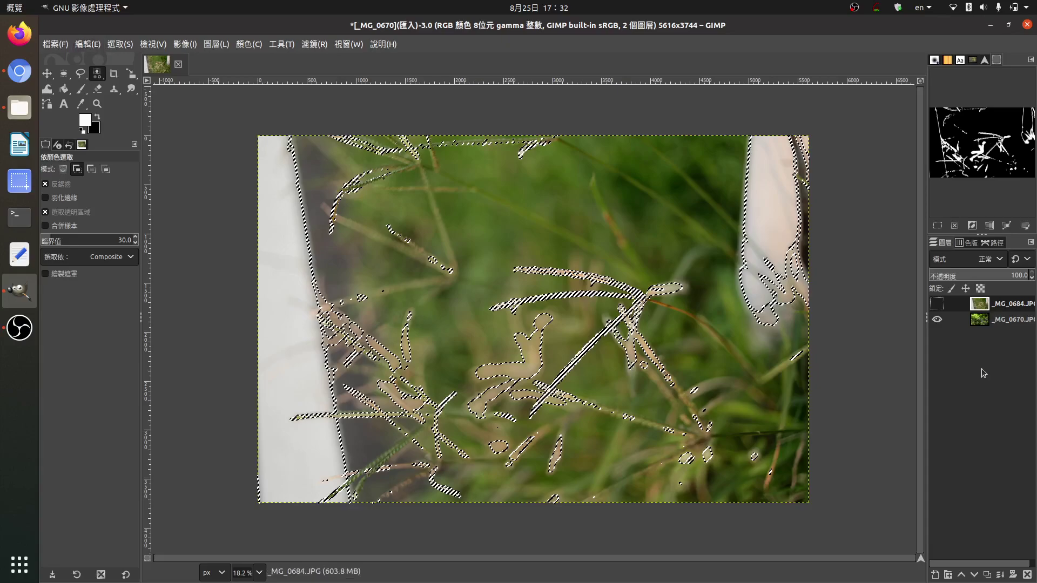
# Step: Hide the _MG_0684 layer and paste the seed heads as their own new layer
pyautogui.click(937, 304)
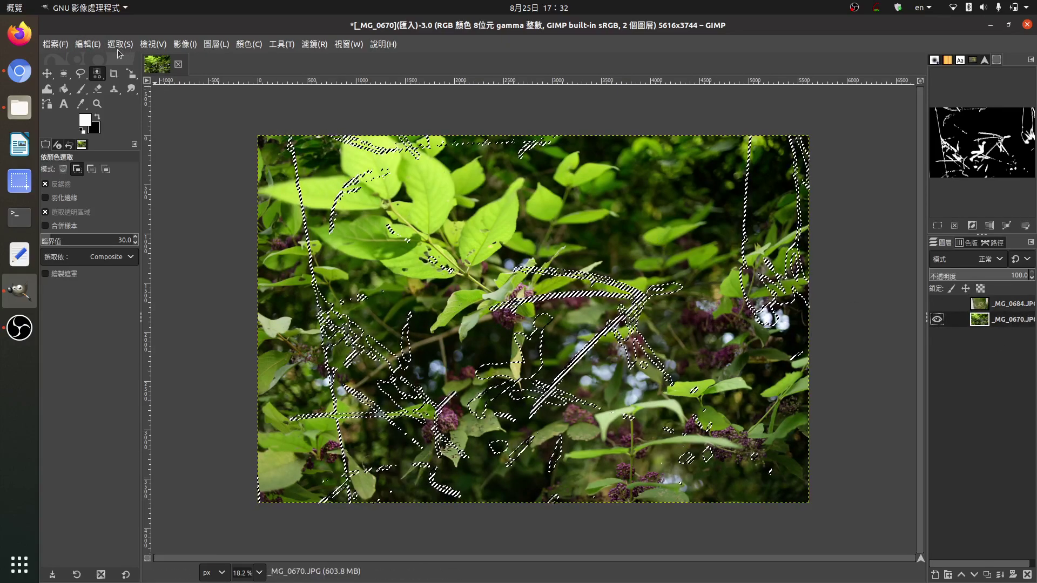
pyautogui.click(87, 45)
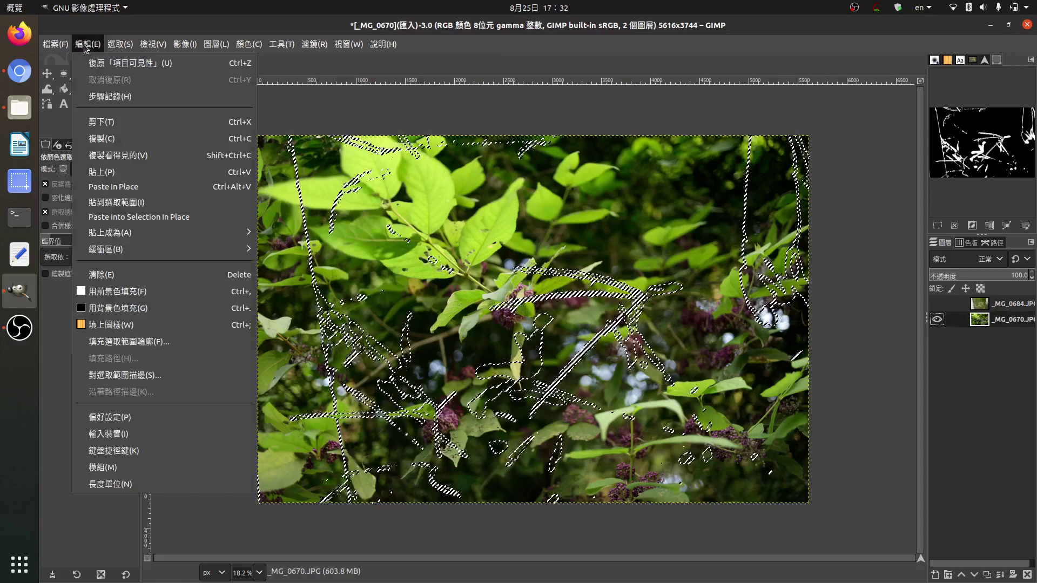
pyautogui.click(127, 172)
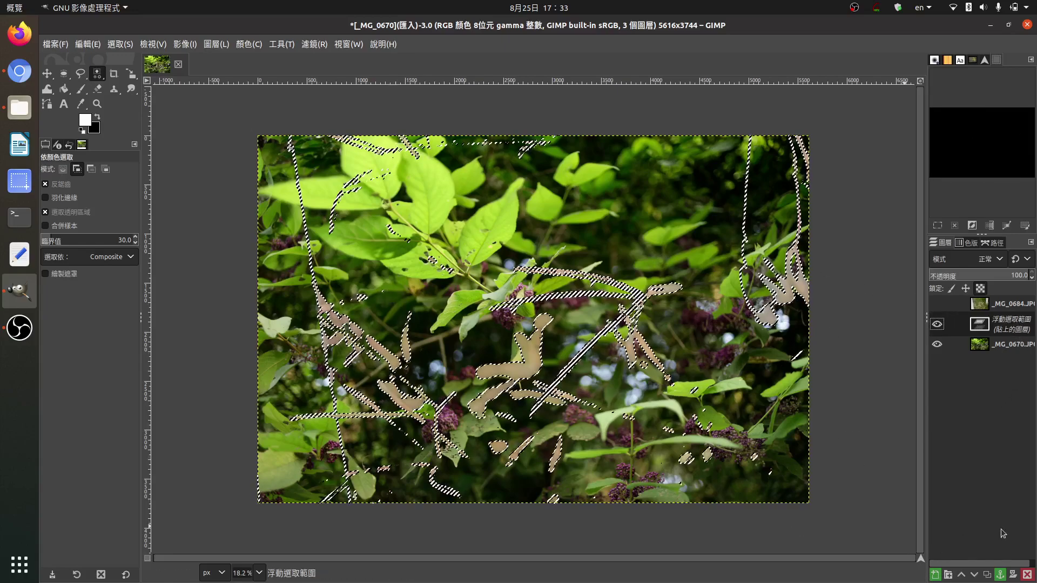
pyautogui.click(934, 576)
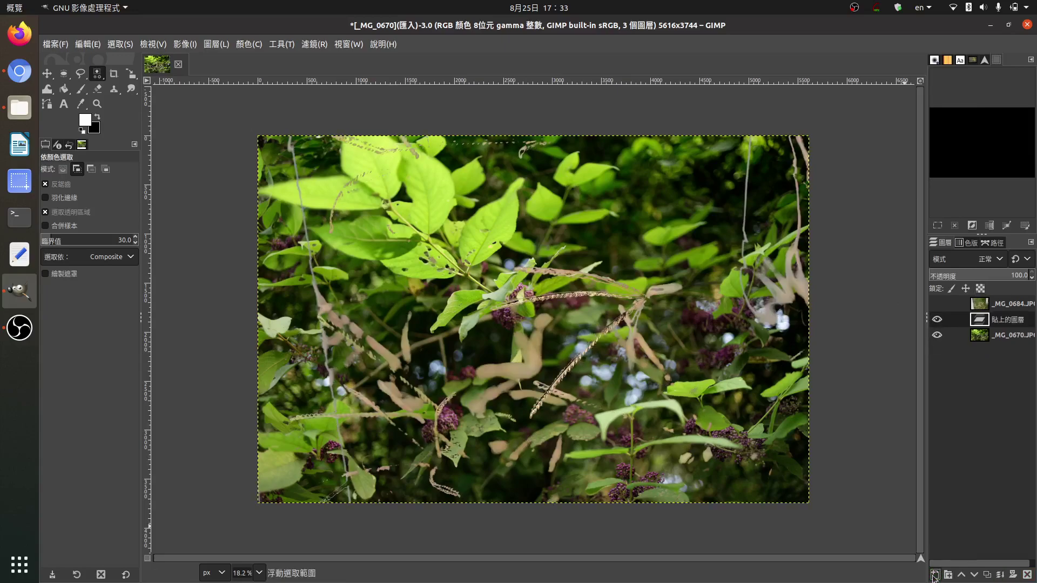
# Step: Hide the _MG_0670 berry-leaf layer so only the grass seed-head layer shows over transparency
pyautogui.click(937, 335)
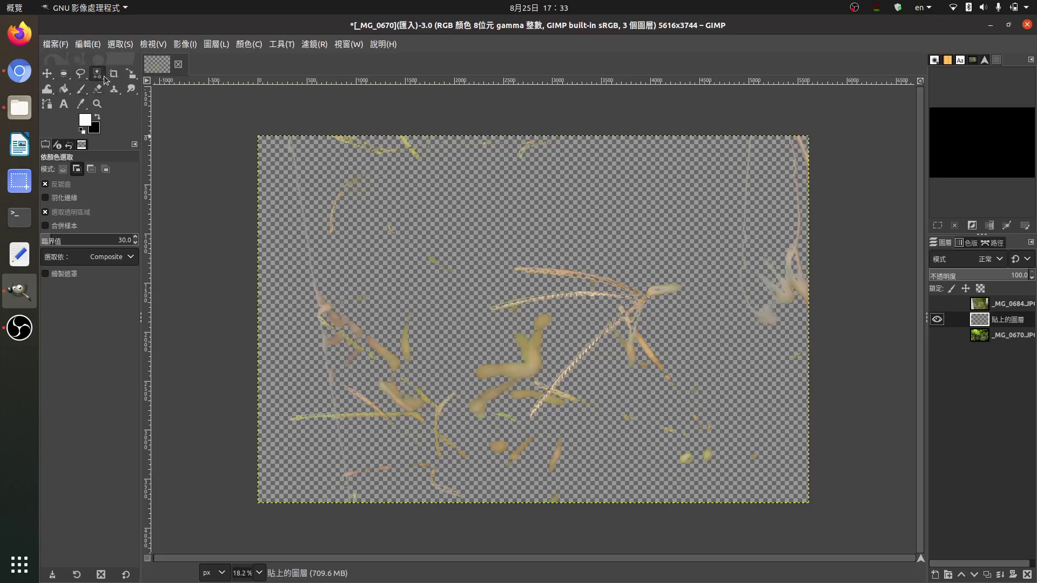
pyautogui.click(116, 46)
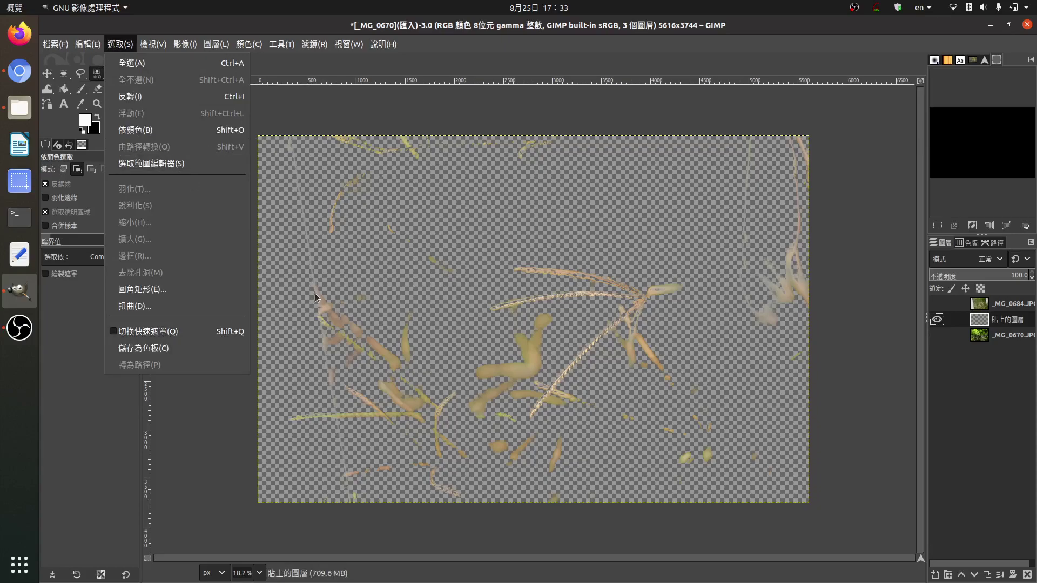
pyautogui.click(379, 221)
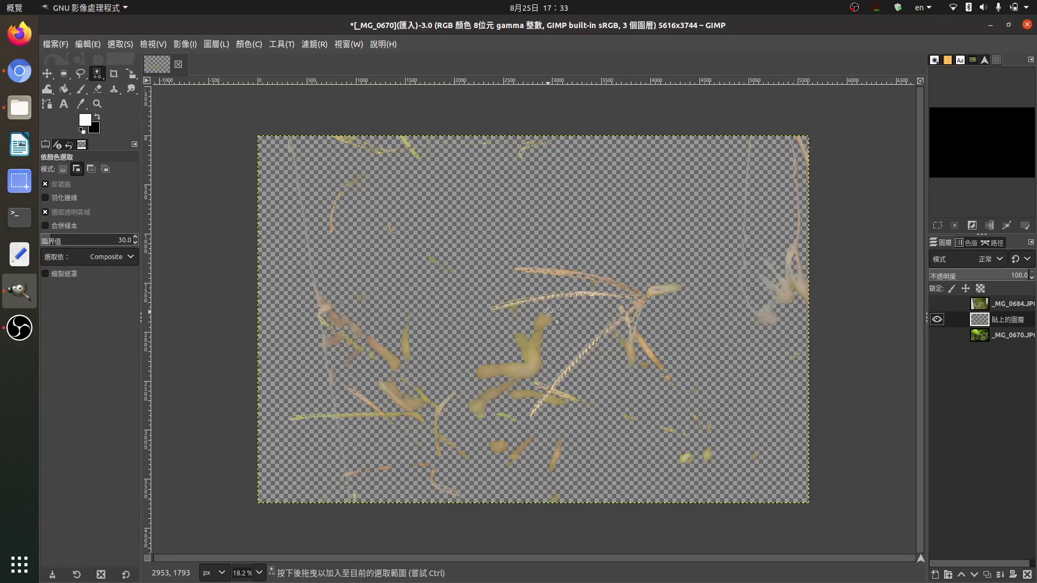
pyautogui.rightClick(99, 74)
pyautogui.click(100, 74)
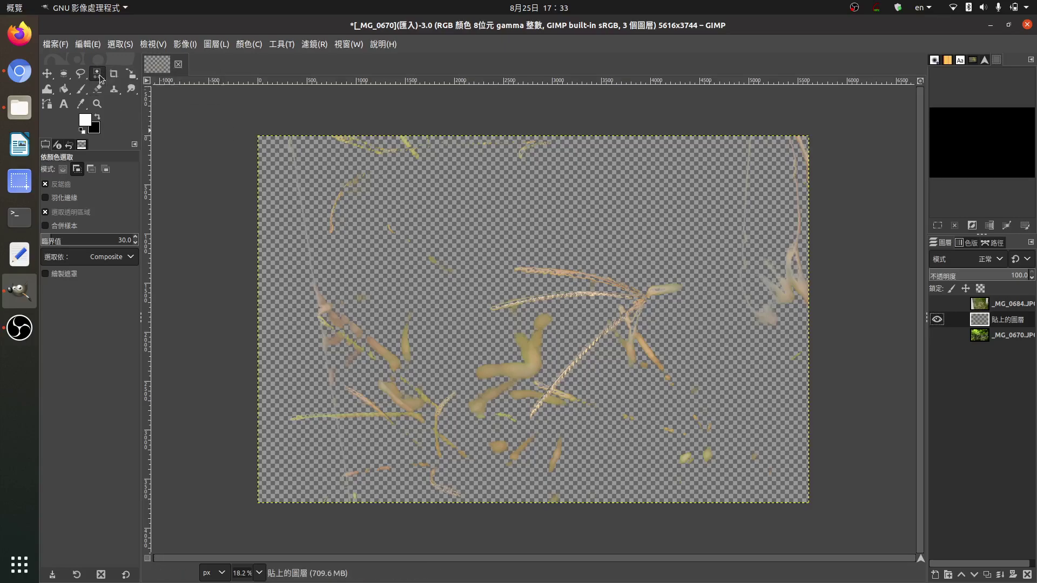